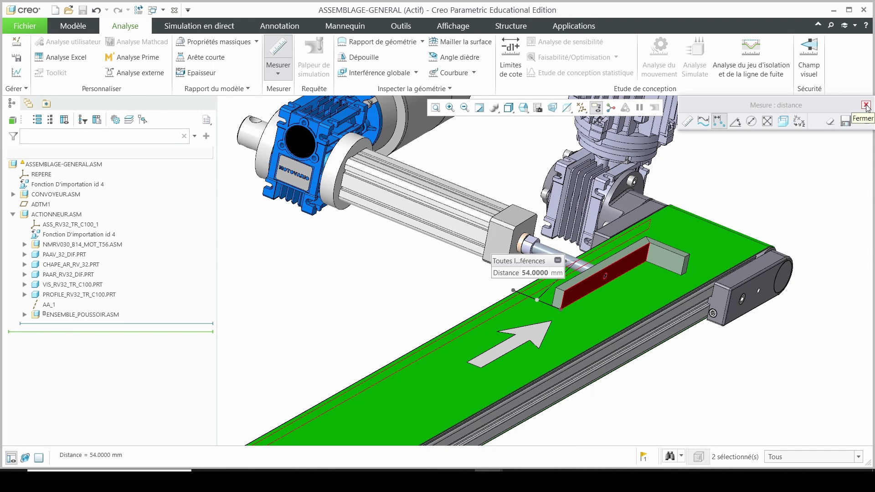
Close the distance measurement and open the placement definition of ENSEMBLE_POUSSOIR.ASM for editing
{"action": "left_click", "coordinate": [866, 105]}
{"action": "scroll", "coordinate": [370, 321], "scroll_direction": "up", "scroll_amount": 4}
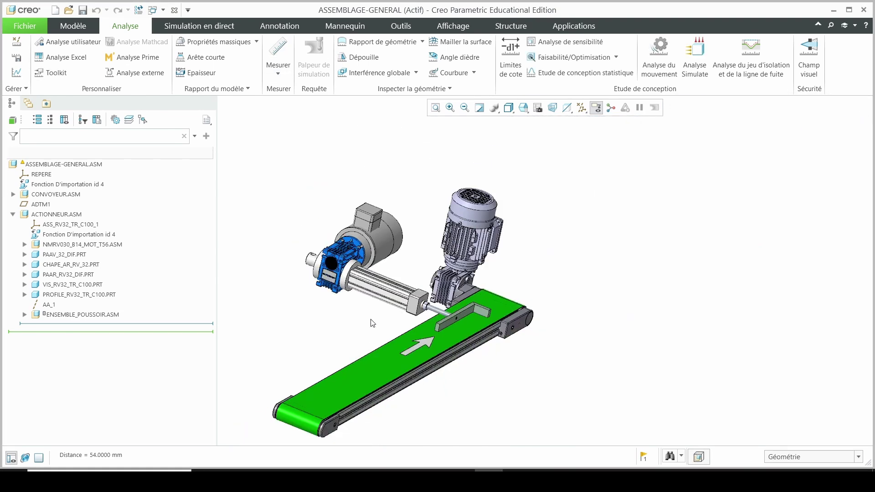
{"action": "scroll", "coordinate": [371, 321], "scroll_direction": "down", "scroll_amount": 3}
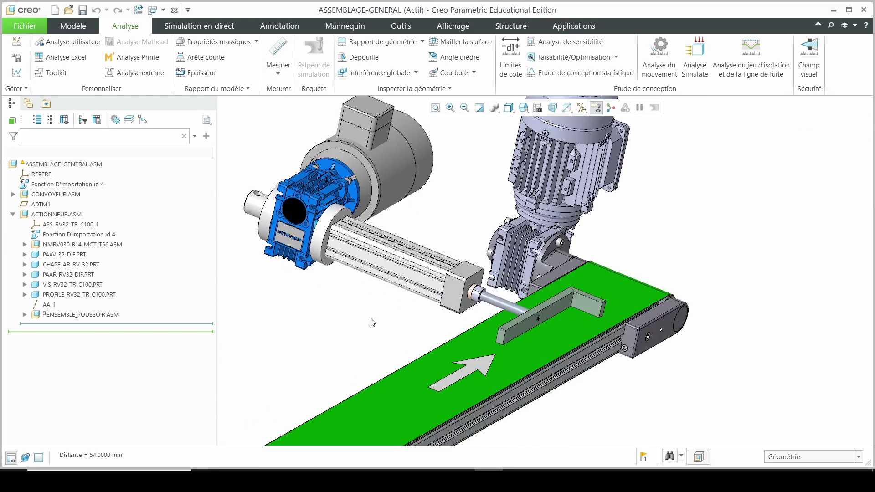
{"action": "left_click", "coordinate": [98, 315]}
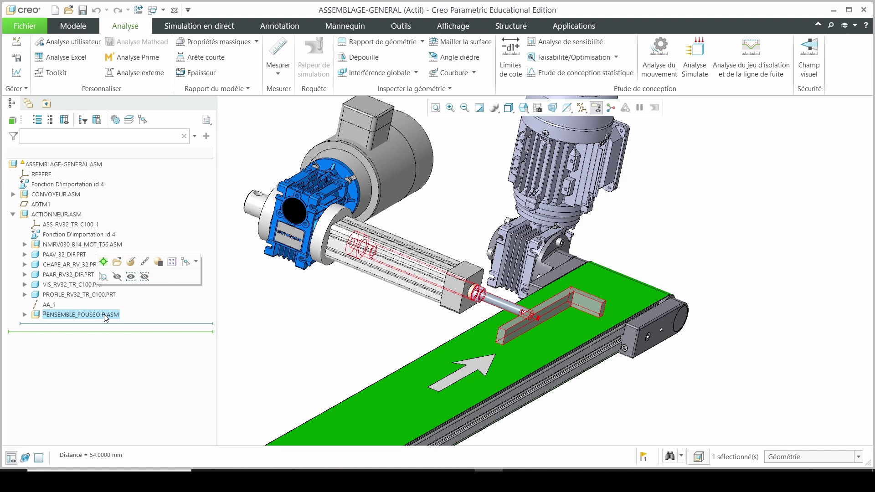
{"action": "left_click", "coordinate": [131, 264]}
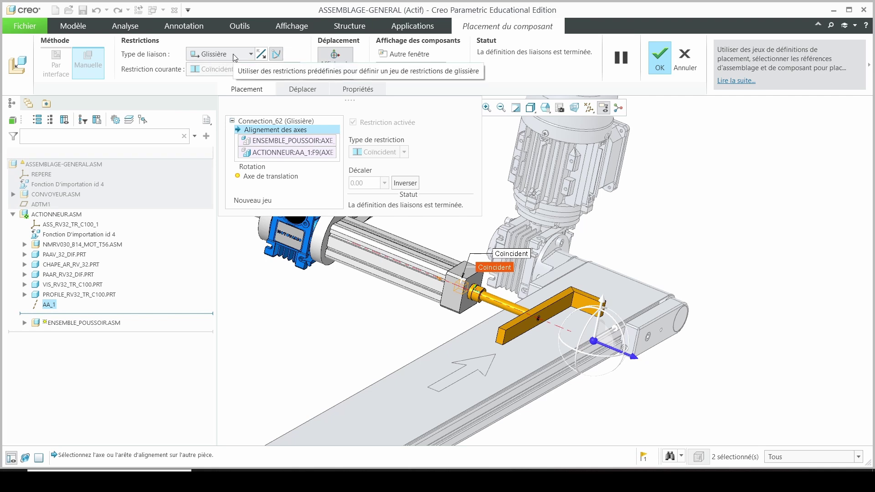
Reference the slider connection's translation axis from the pusher plate's front face to the conveyor's long side face nearest the actuator
{"action": "left_click", "coordinate": [267, 177]}
{"action": "scroll", "coordinate": [513, 331], "scroll_direction": "up", "scroll_amount": 3}
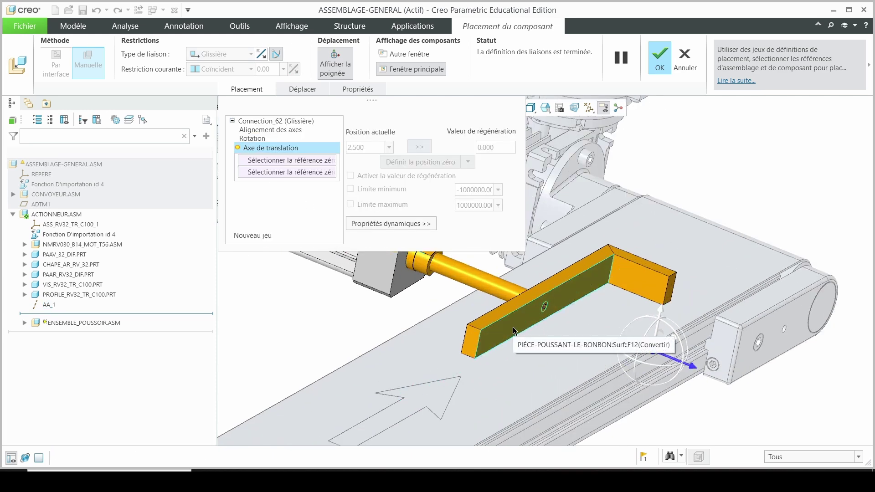
{"action": "left_click", "coordinate": [513, 331]}
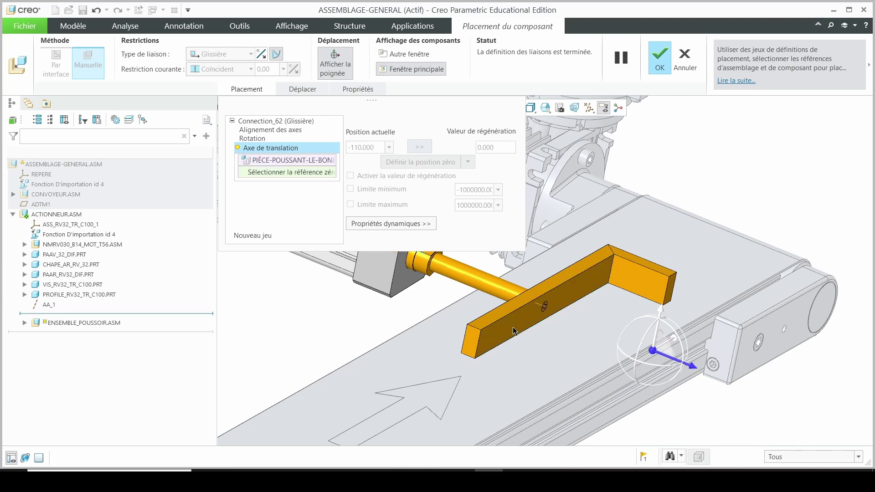
{"action": "middle_click_drag", "start_coordinate": [533, 316], "coordinate": [578, 317]}
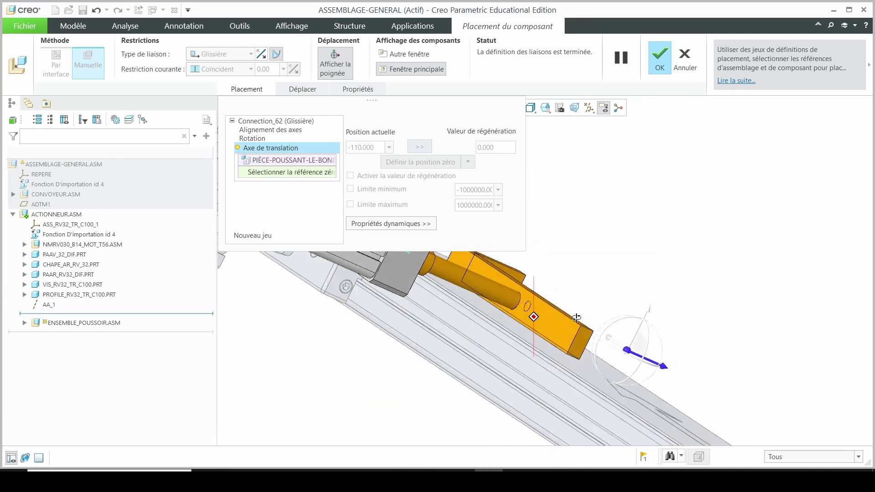
{"action": "left_click", "coordinate": [467, 335]}
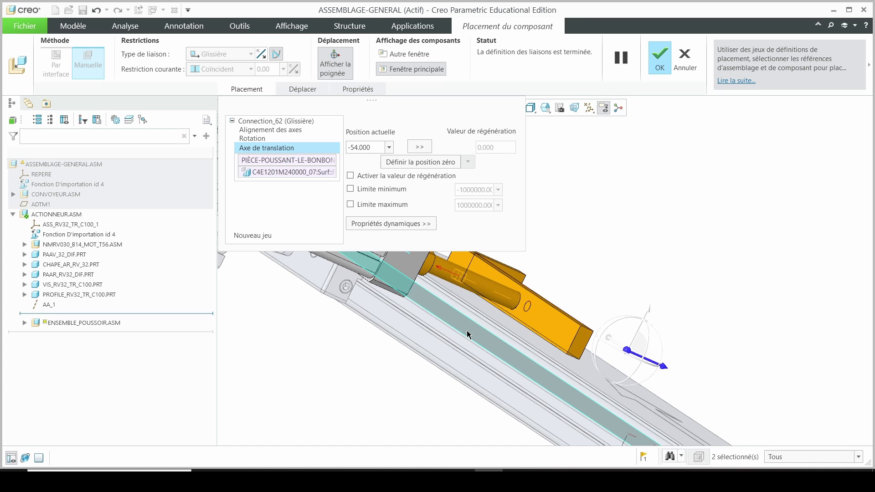
Set the current position of the pusher's translation axis to -20
{"action": "double_click", "coordinate": [358, 147]}
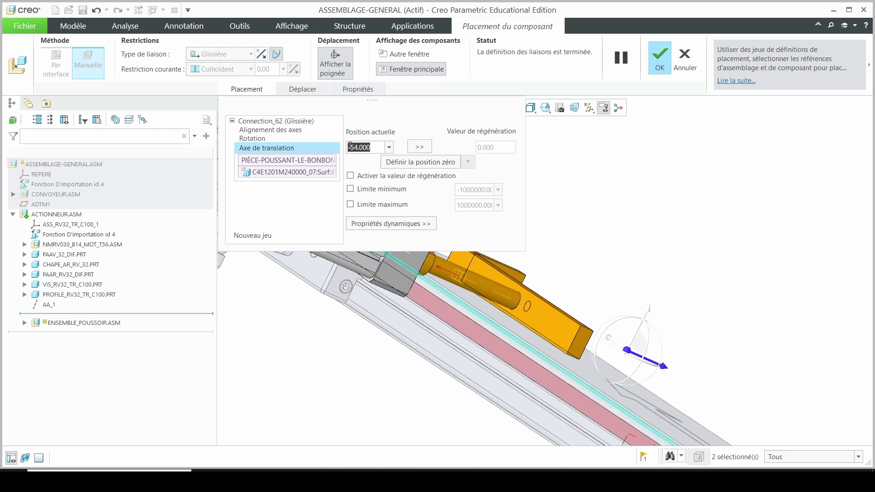
{"action": "key", "text": "BackSpace"}
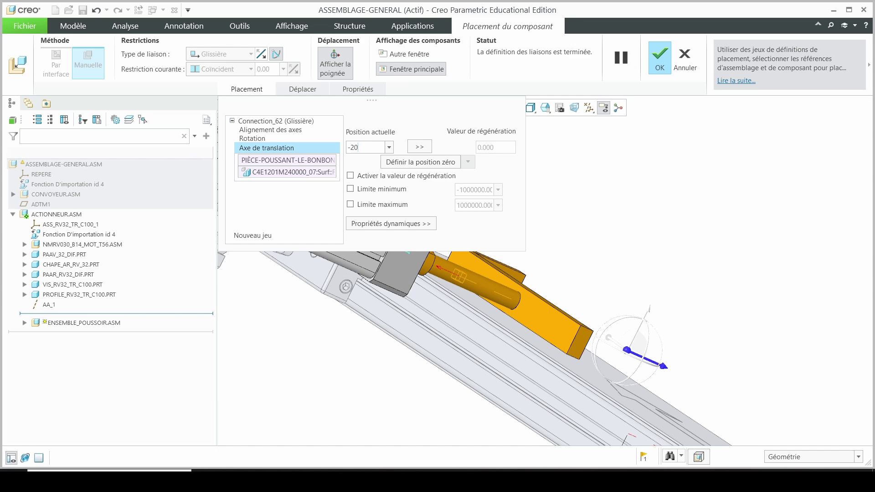
{"action": "type", "text": "-20"}
{"action": "key", "text": "Return"}
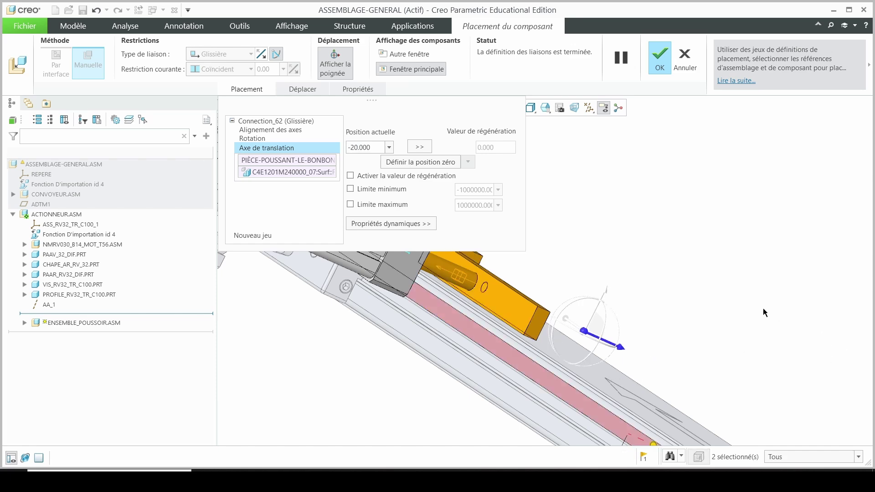
{"action": "mouse_move", "coordinate": [705, 305]}
{"action": "middle_mouse_down"}
{"action": "mouse_move", "coordinate": [688, 353]}
{"action": "mouse_move", "coordinate": [656, 299]}
{"action": "middle_mouse_up"}
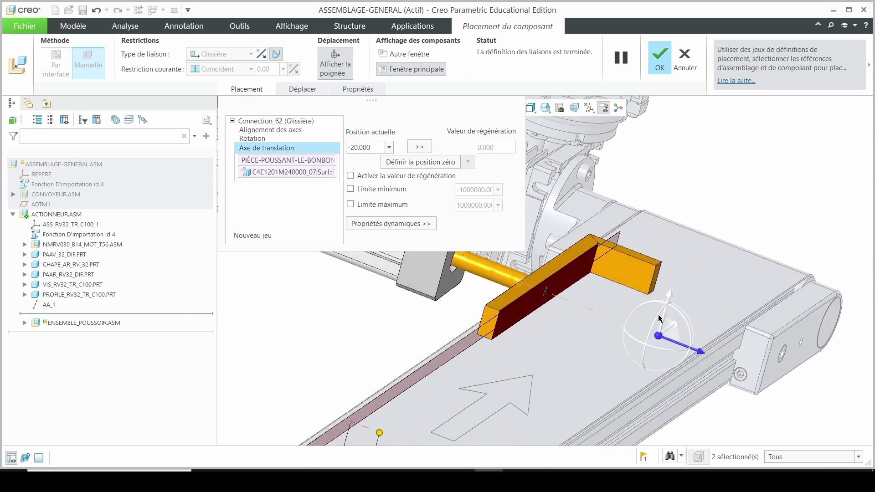
Define the pusher's current position as zero, enable its regeneration value, and accept the component placement
{"action": "left_click", "coordinate": [435, 164]}
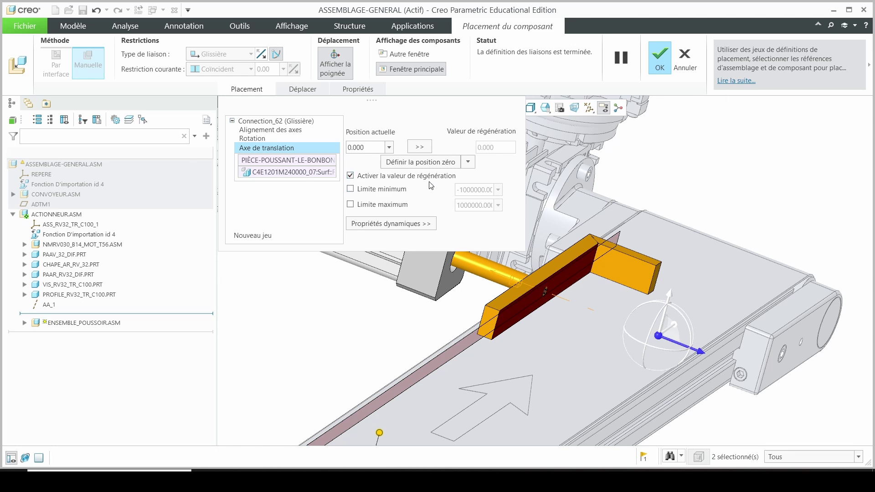
{"action": "left_click", "coordinate": [659, 61]}
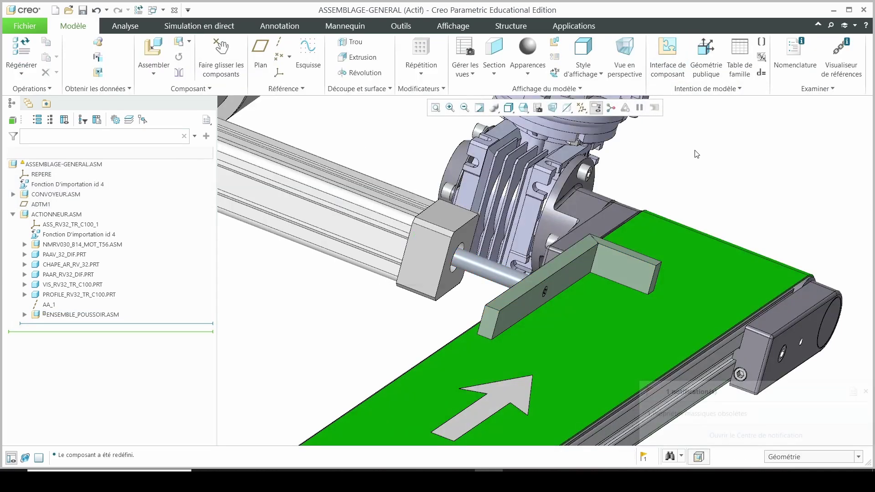
{"action": "scroll", "coordinate": [640, 176], "scroll_direction": "up", "scroll_amount": 2}
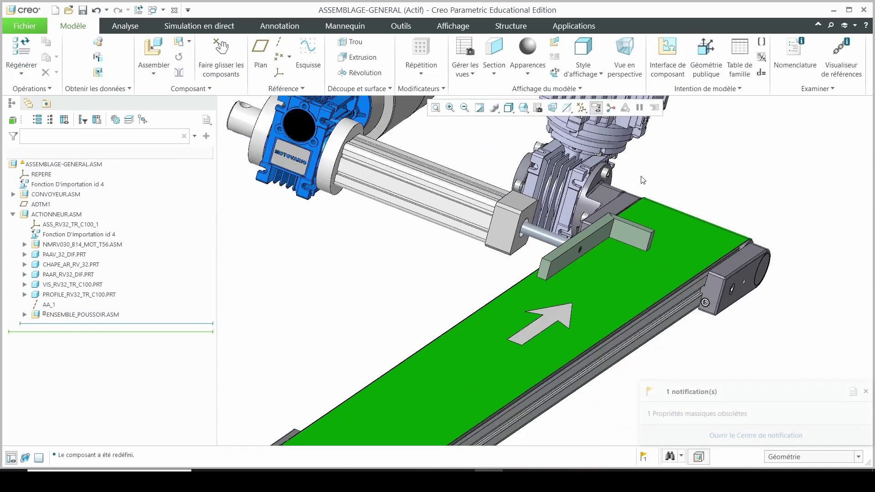
{"action": "left_click", "coordinate": [865, 392]}
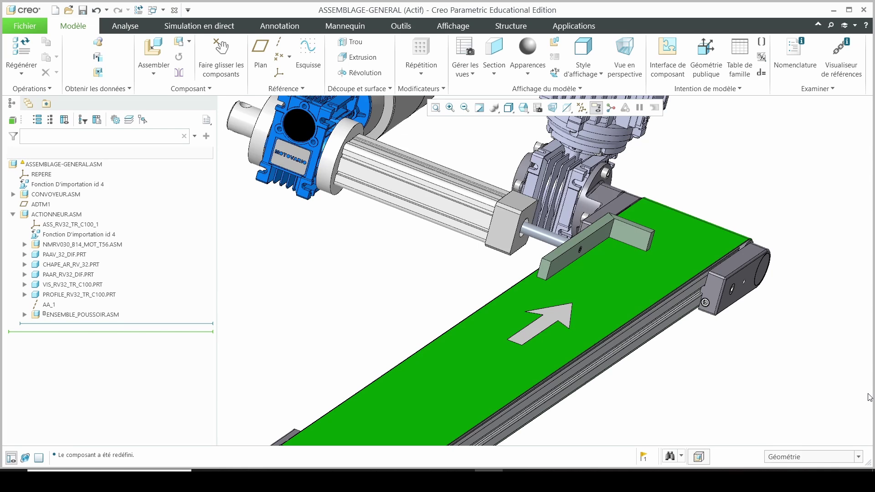
Take a snapshot of the current component positions and name it position_initiale
{"action": "left_click", "coordinate": [221, 75]}
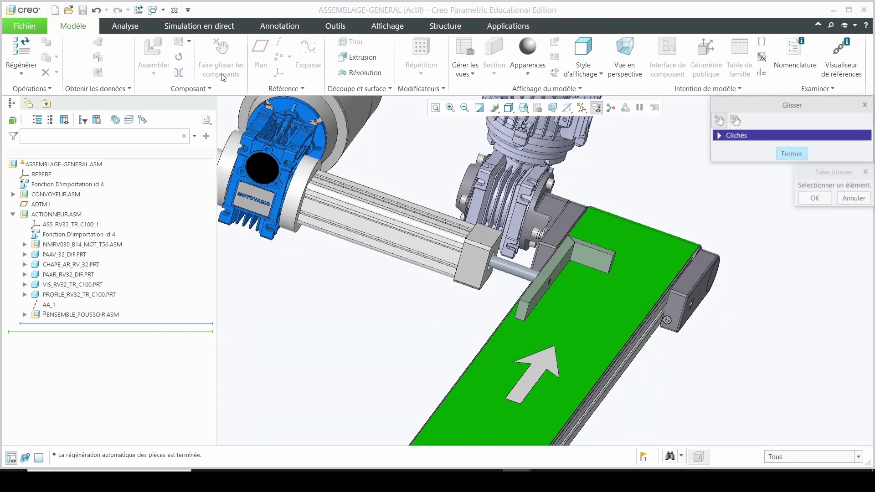
{"action": "left_click", "coordinate": [735, 136]}
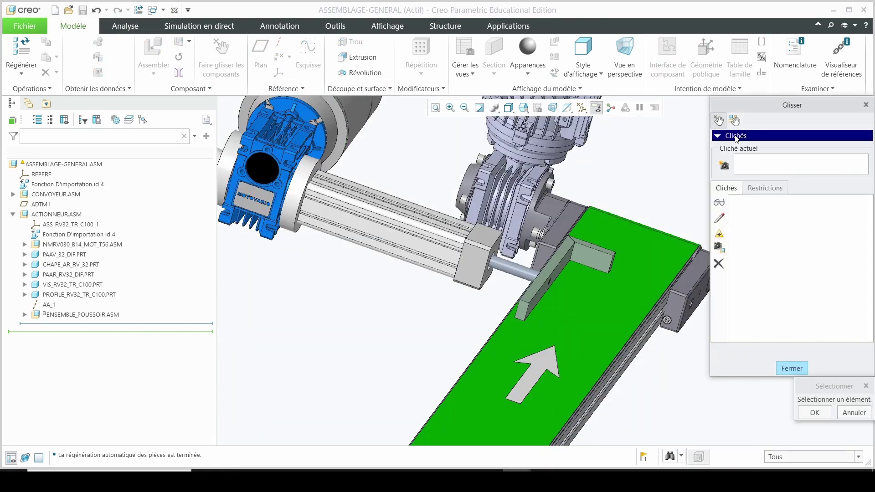
{"action": "left_click", "coordinate": [723, 166]}
{"action": "left_click_drag", "start_coordinate": [770, 165], "coordinate": [724, 165]}
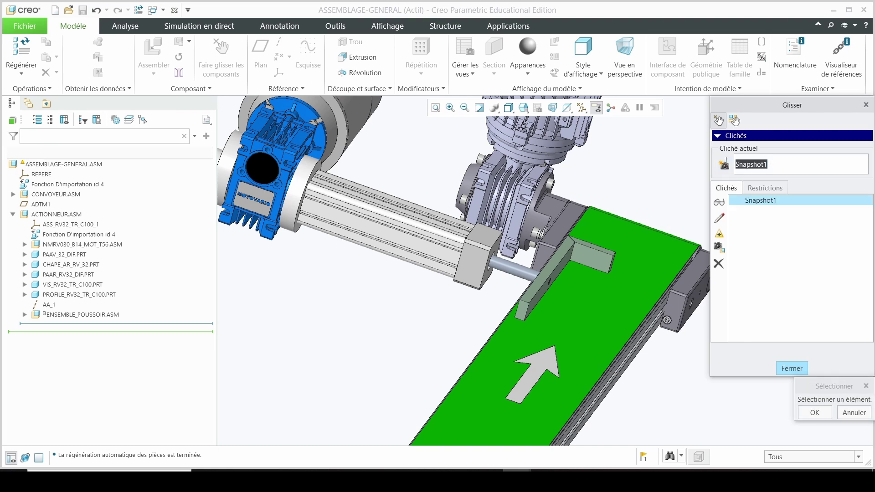
{"action": "type", "text": "posi"}
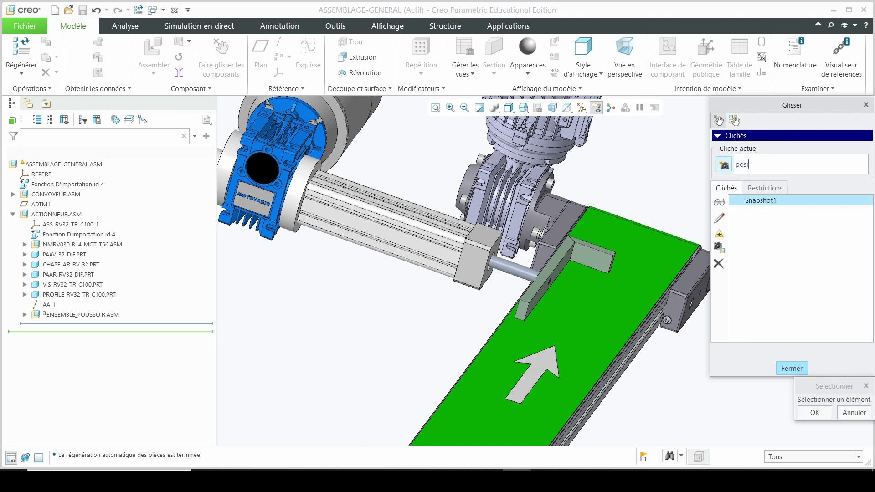
{"action": "type", "text": "tion"}
{"action": "type", "text": "_il"}
{"action": "type", "text": "nitiale"}
{"action": "key", "text": "Return"}
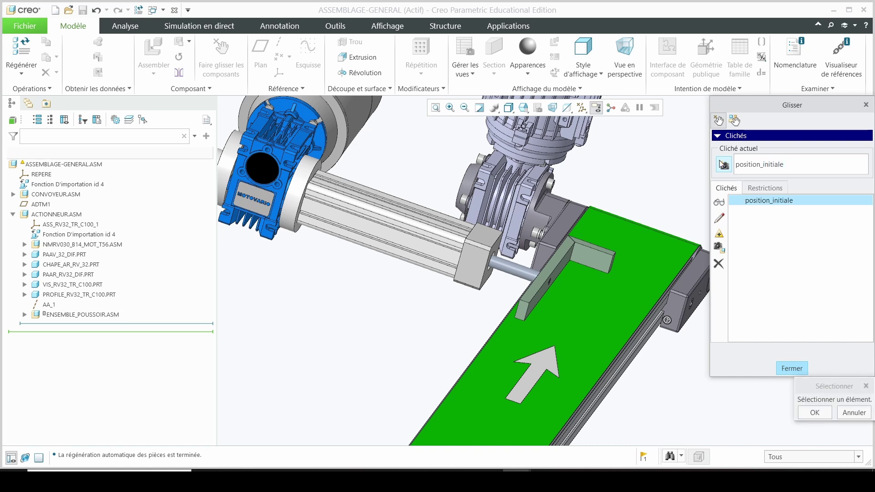
{"action": "left_click", "coordinate": [795, 370]}
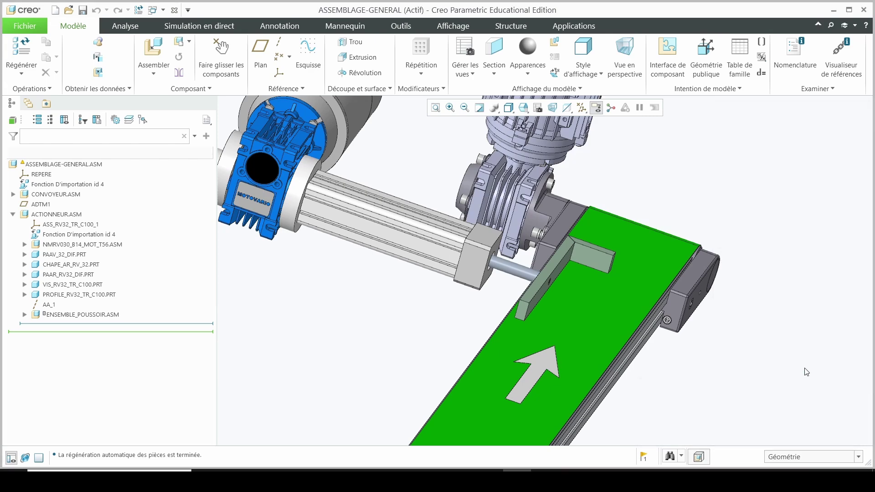
Use Drag Components to slide the pusher outward along its axis across the conveyor belt
{"action": "middle_click_drag", "start_coordinate": [515, 326], "coordinate": [429, 311]}
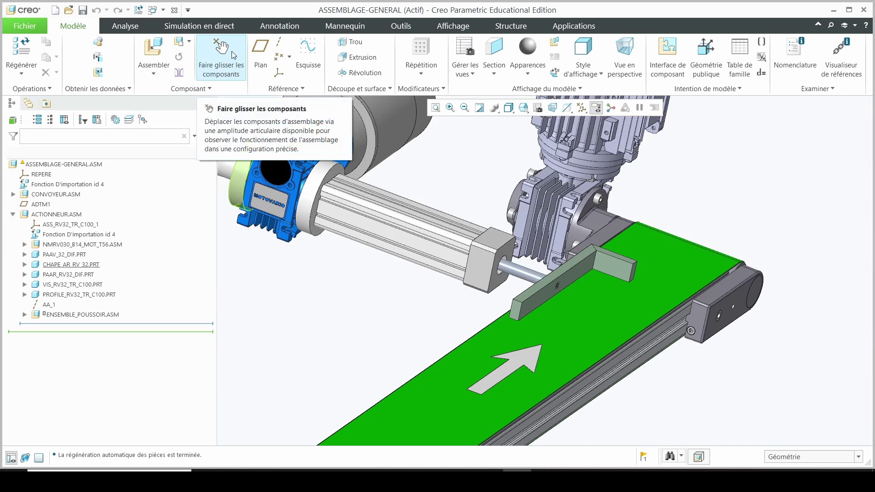
{"action": "left_click", "coordinate": [232, 51]}
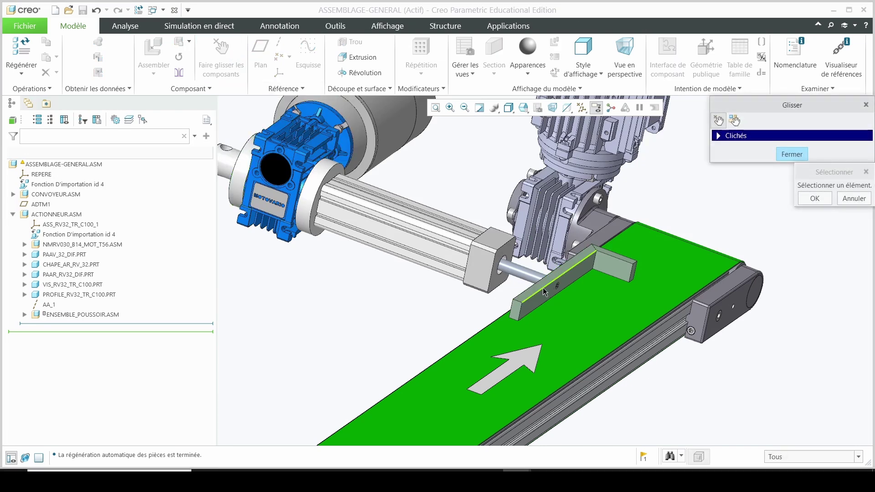
{"action": "left_click", "coordinate": [542, 287]}
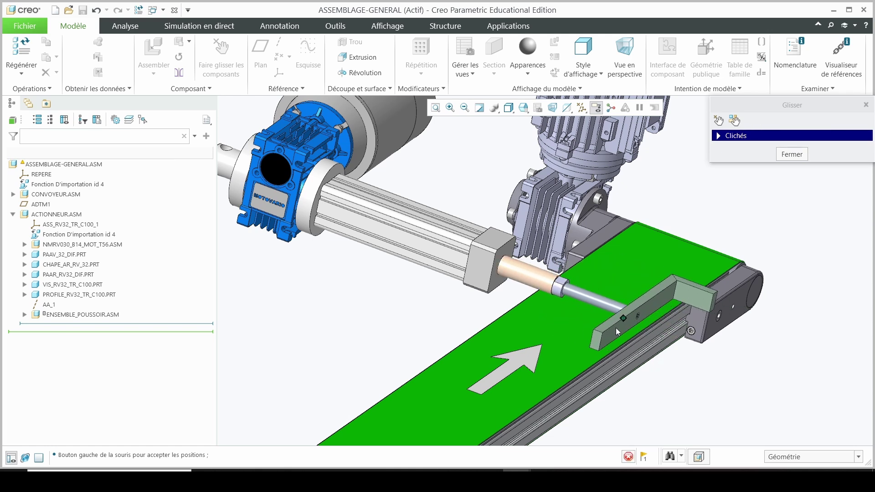
{"action": "left_click", "coordinate": [600, 326]}
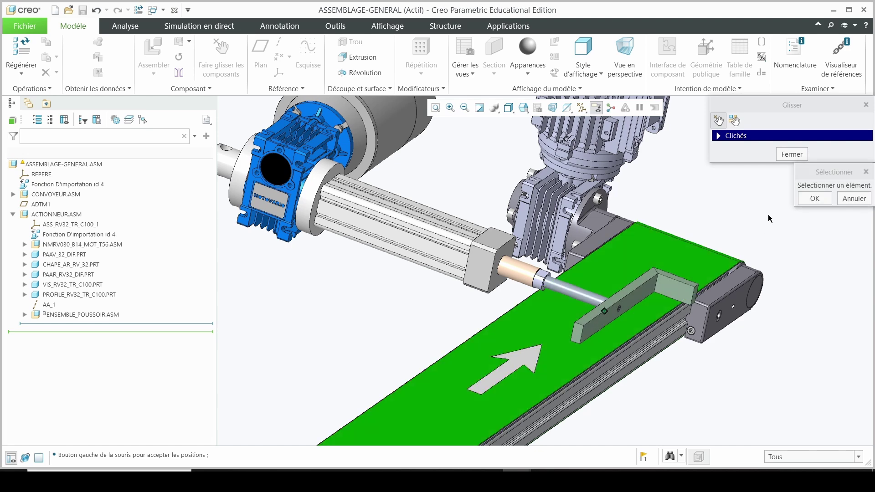
{"action": "left_click", "coordinate": [791, 155]}
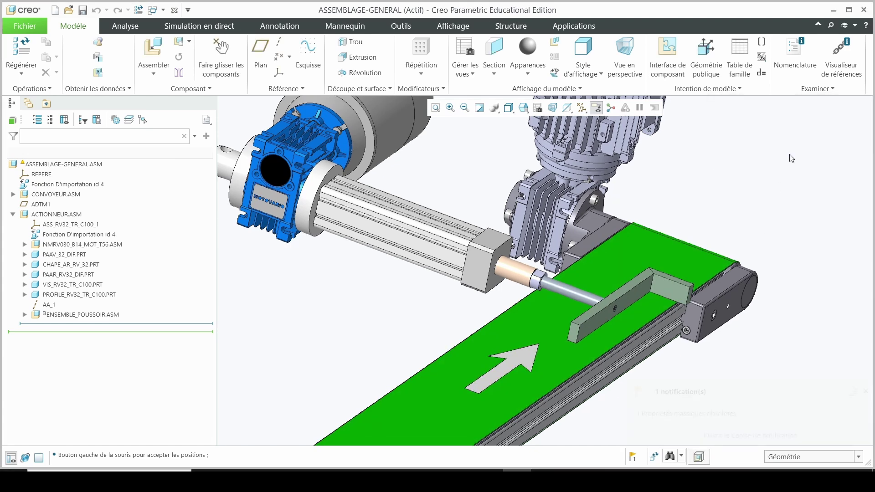
Regenerate the assembly to return the pusher to its zero position and dismiss the notification
{"action": "left_click", "coordinate": [140, 11]}
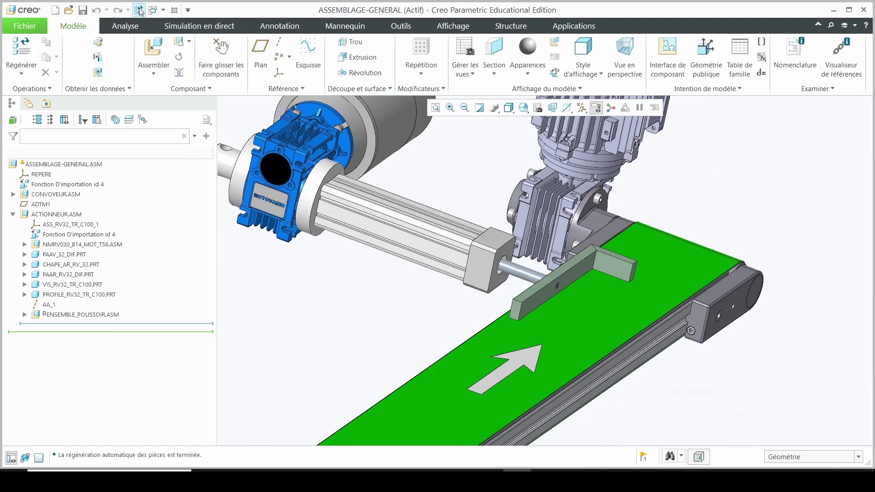
{"action": "middle_click_drag", "start_coordinate": [415, 323], "coordinate": [425, 323]}
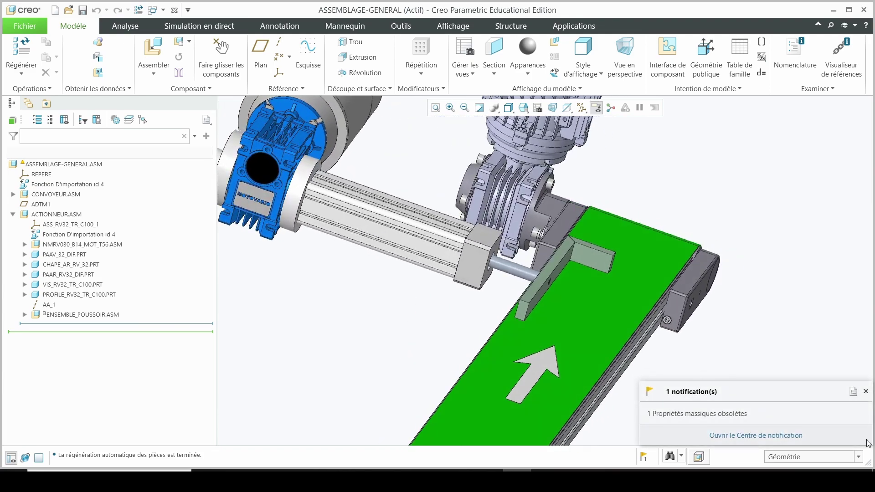
{"action": "left_click", "coordinate": [865, 391]}
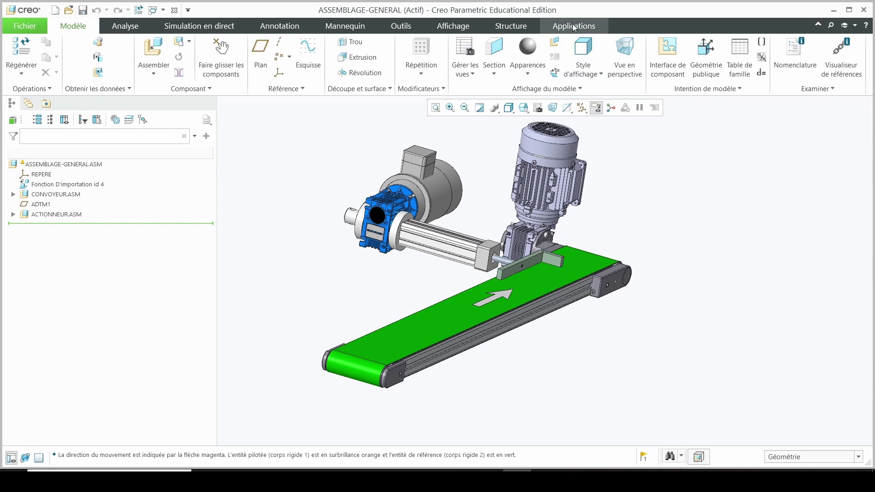
Enter the Mechanism application and start a servo motor driving the translation axis of the pusher's connection
{"action": "left_click", "coordinate": [574, 26]}
{"action": "left_click", "coordinate": [254, 53]}
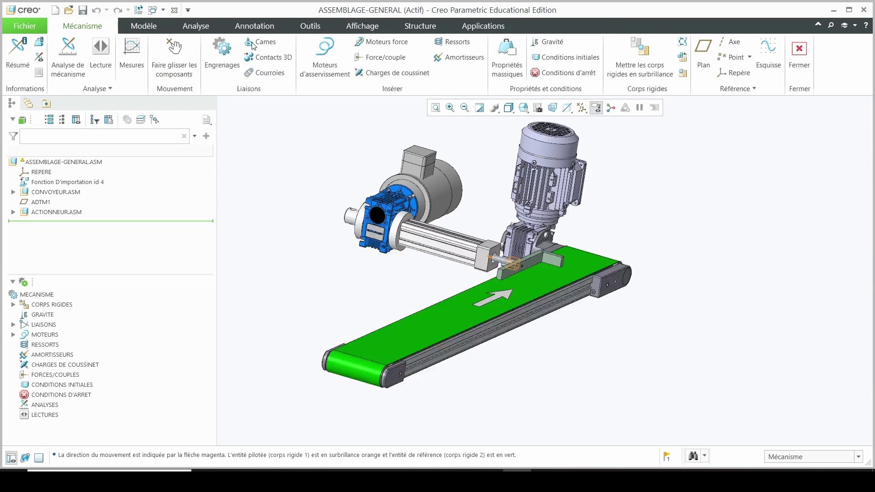
{"action": "left_click", "coordinate": [335, 68]}
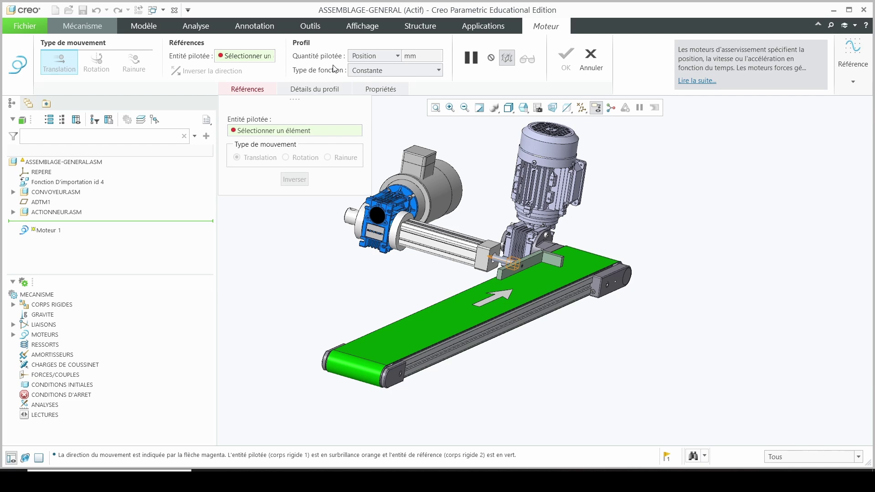
{"action": "scroll", "coordinate": [501, 269], "scroll_direction": "up", "scroll_amount": 5}
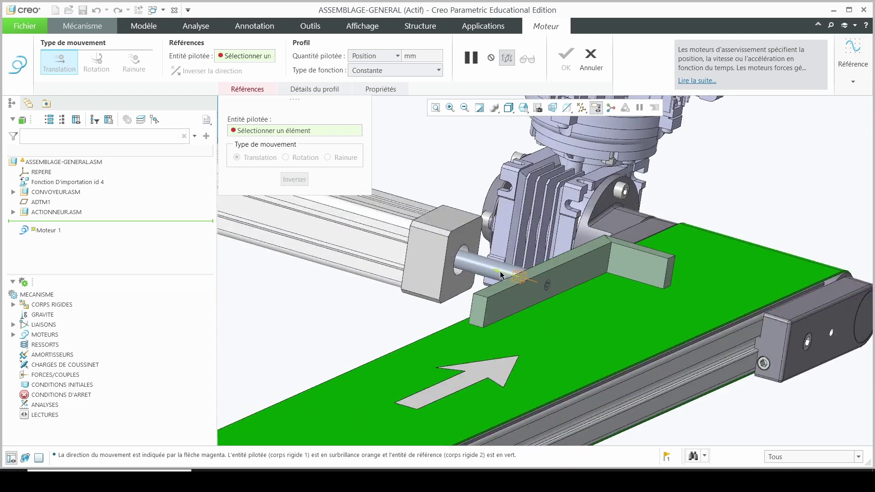
{"action": "left_click", "coordinate": [500, 274]}
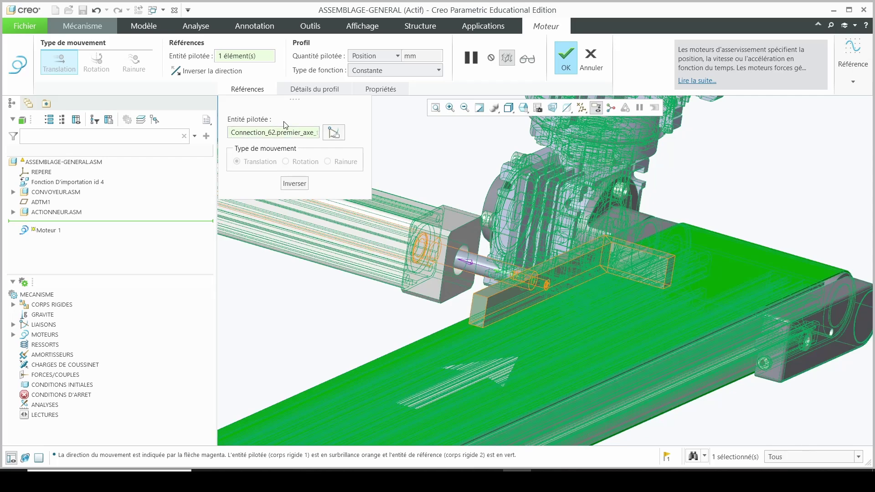
Set the servo motor's position profile to the Table function type and add two rows to the table
{"action": "left_click", "coordinate": [316, 88]}
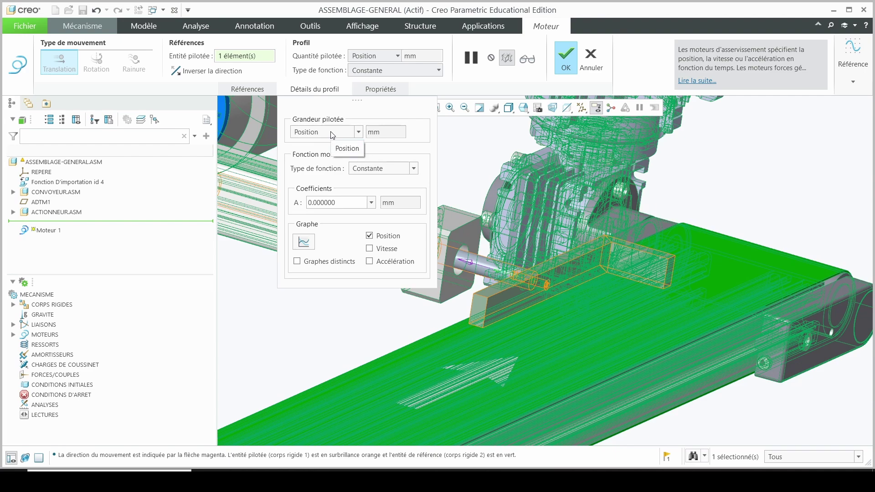
{"action": "left_click", "coordinate": [370, 169]}
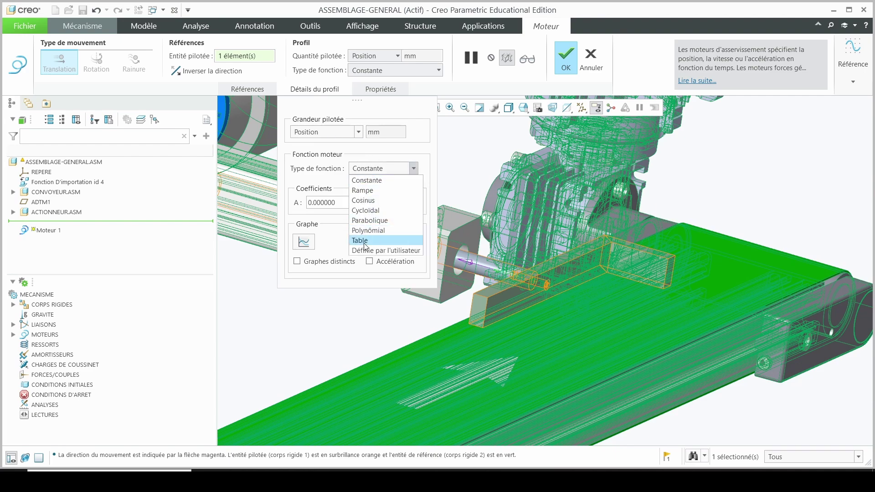
{"action": "left_click", "coordinate": [364, 246]}
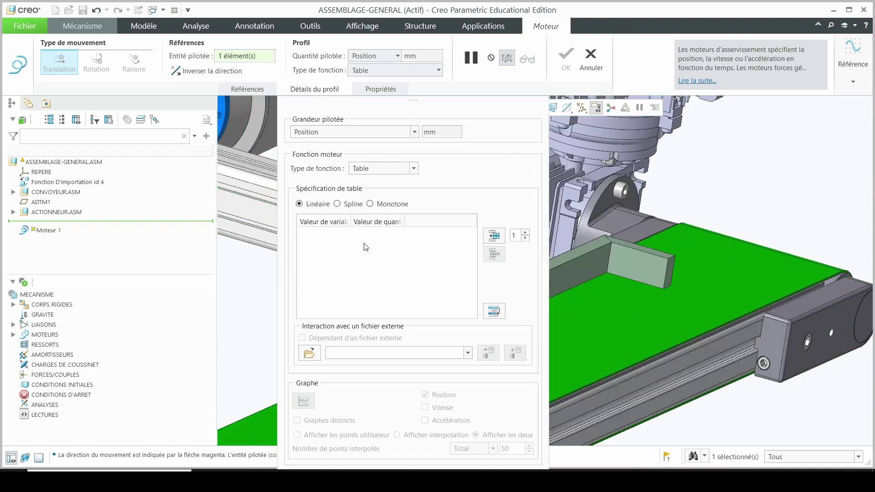
{"action": "left_click", "coordinate": [493, 236]}
{"action": "left_click", "coordinate": [493, 236]}
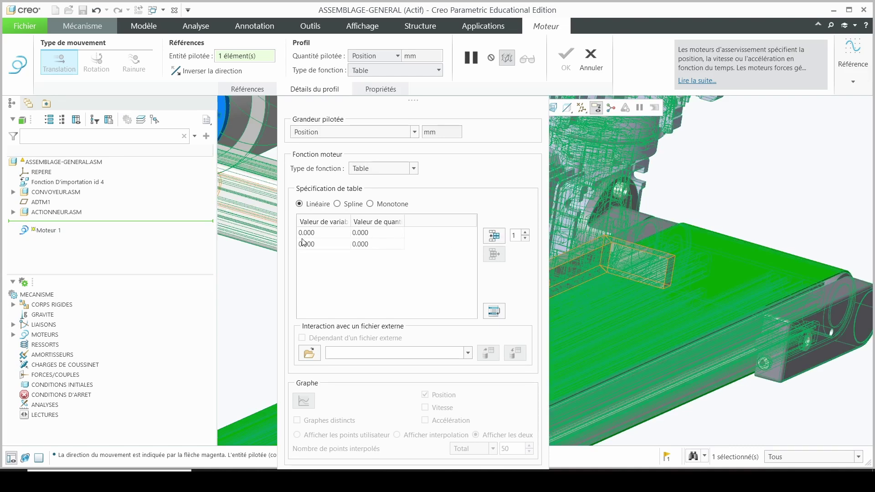
Widen the table columns and set the second row to a variable value of 1 and a driven quantity of 120 mm
{"action": "left_click_drag", "start_coordinate": [350, 221], "coordinate": [370, 221]}
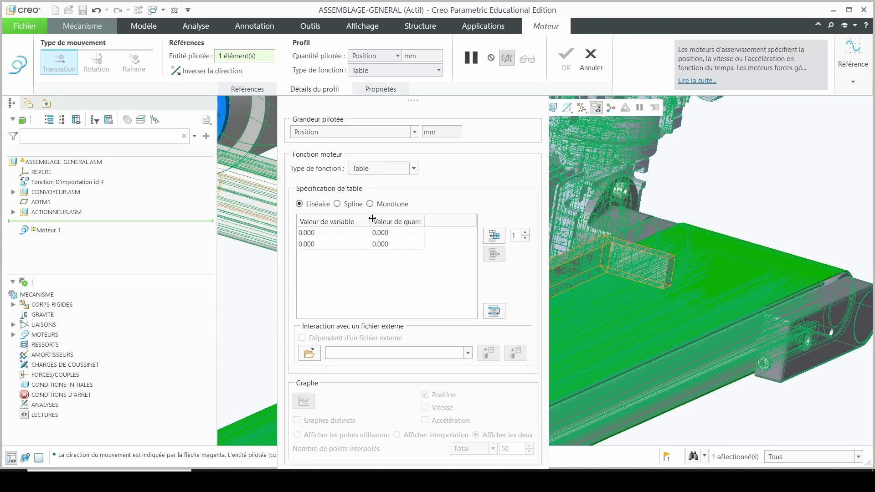
{"action": "left_click_drag", "start_coordinate": [424, 221], "coordinate": [441, 222]}
{"action": "left_click", "coordinate": [330, 245]}
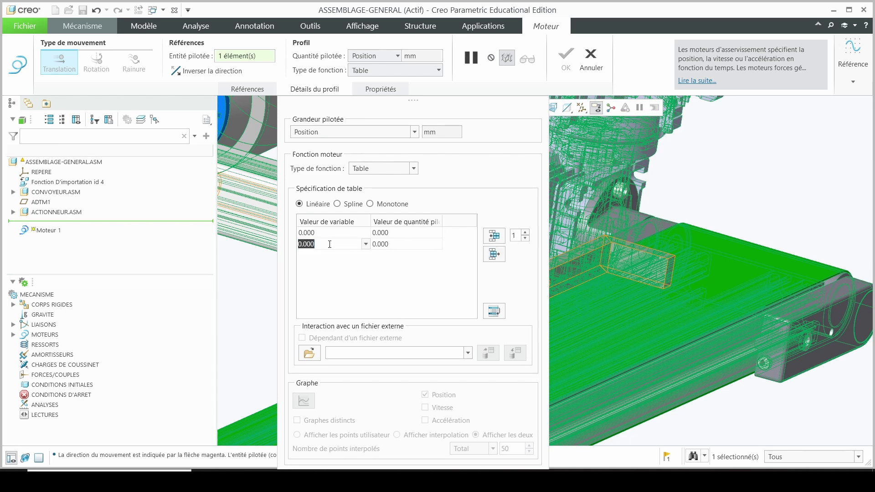
{"action": "type", "text": "1"}
{"action": "left_click", "coordinate": [399, 246]}
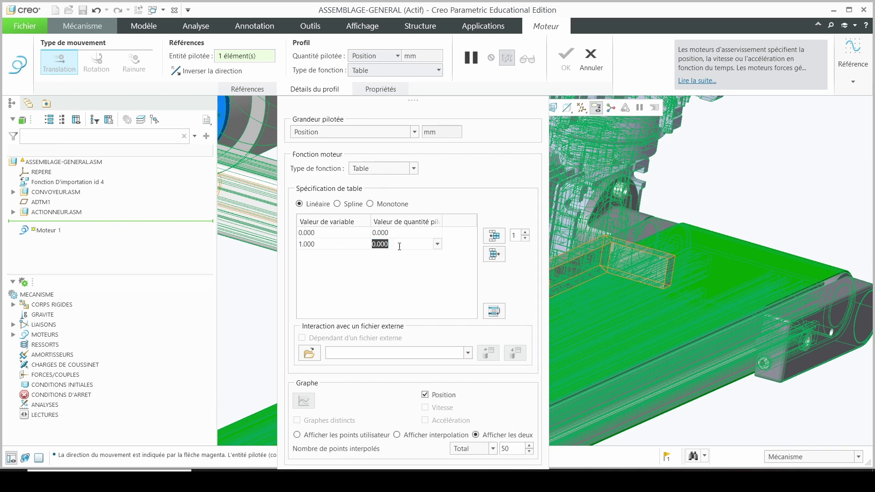
{"action": "type", "text": "120"}
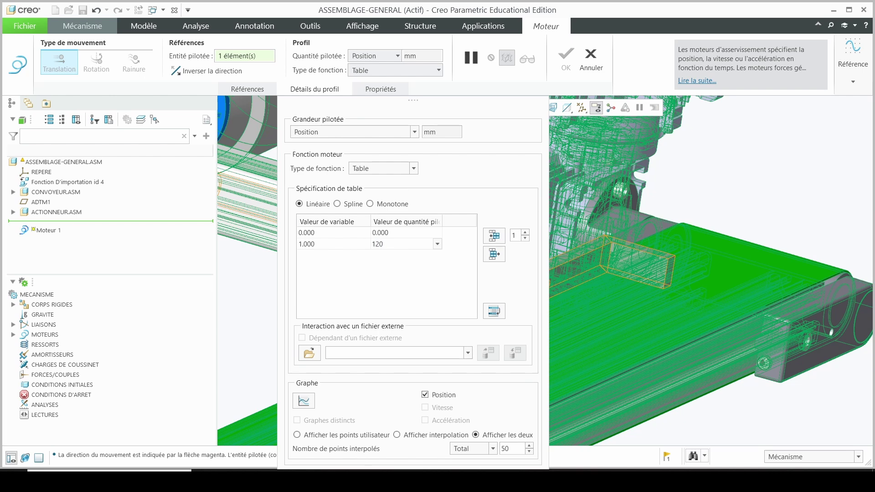
{"action": "key", "text": "Return"}
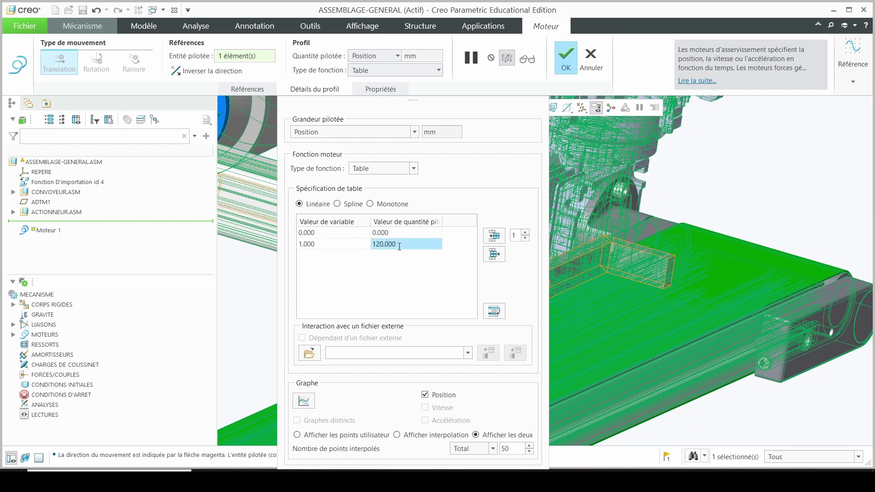
Set the table interpolation to Monotone and check the motor's position profile on a graph
{"action": "left_click", "coordinate": [370, 205]}
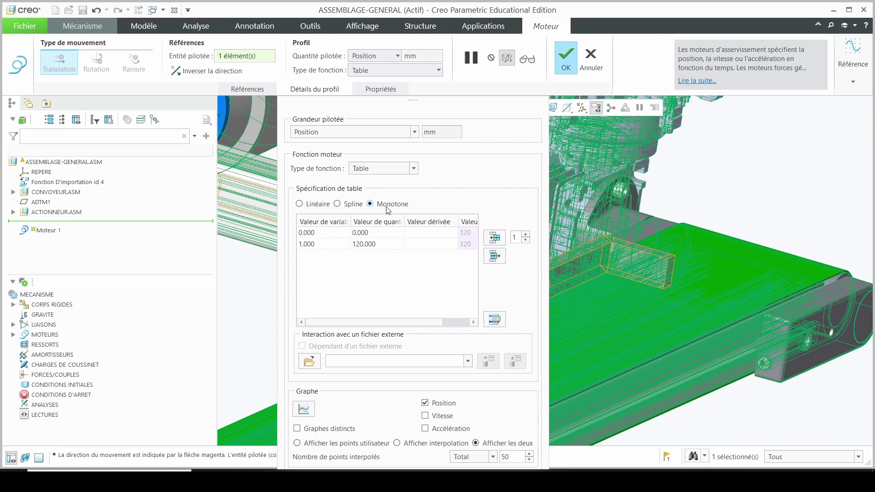
{"action": "left_click", "coordinate": [303, 410]}
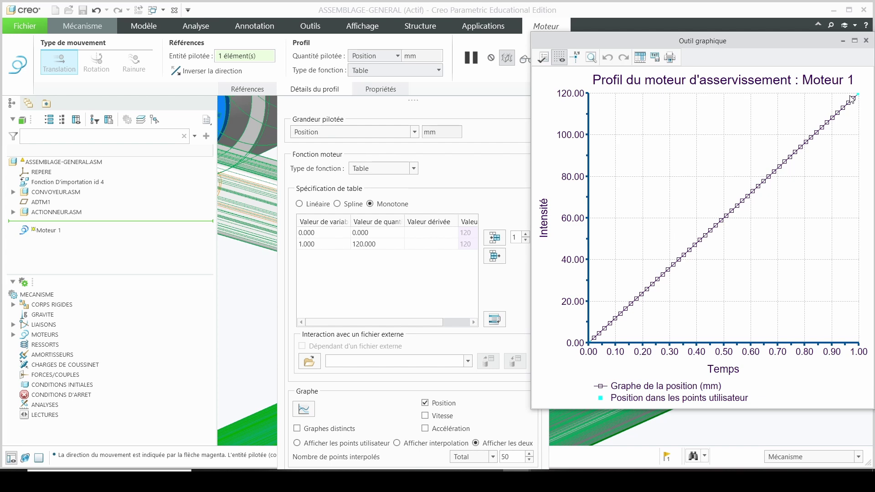
{"action": "left_click", "coordinate": [866, 41]}
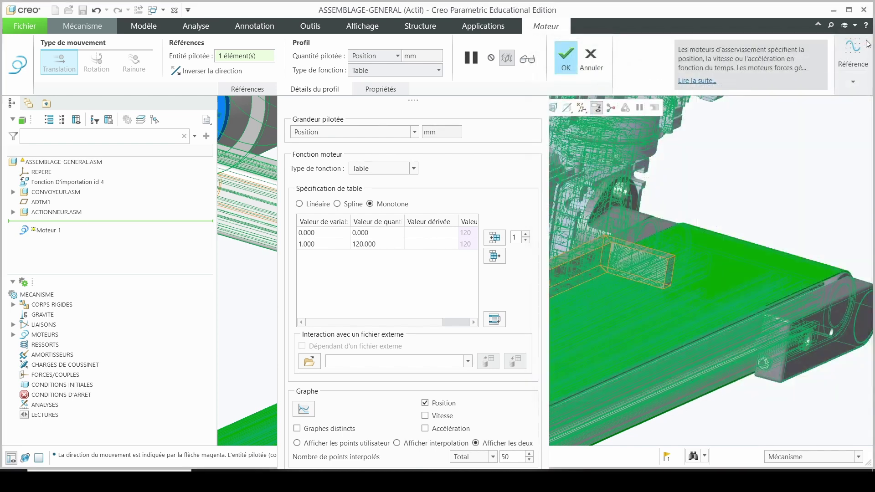
Accept the servo motor definition and dismiss the notification
{"action": "left_click", "coordinate": [568, 58]}
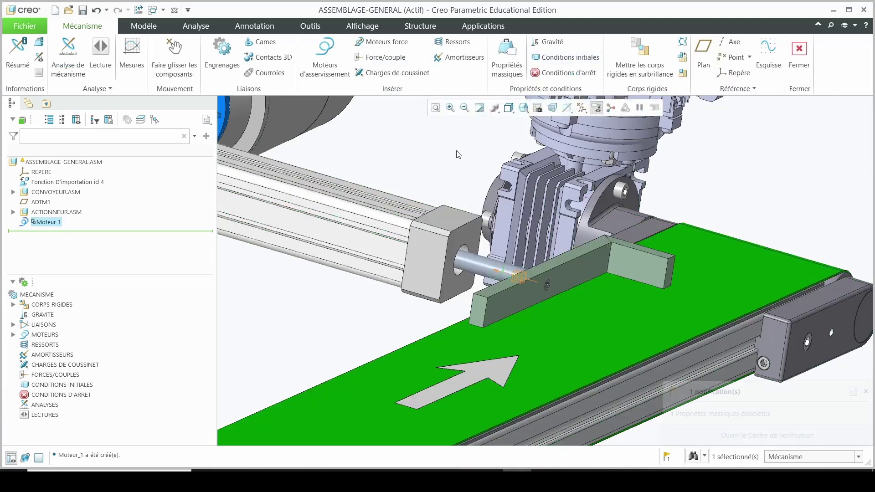
{"action": "scroll", "coordinate": [448, 191], "scroll_direction": "down", "scroll_amount": 5}
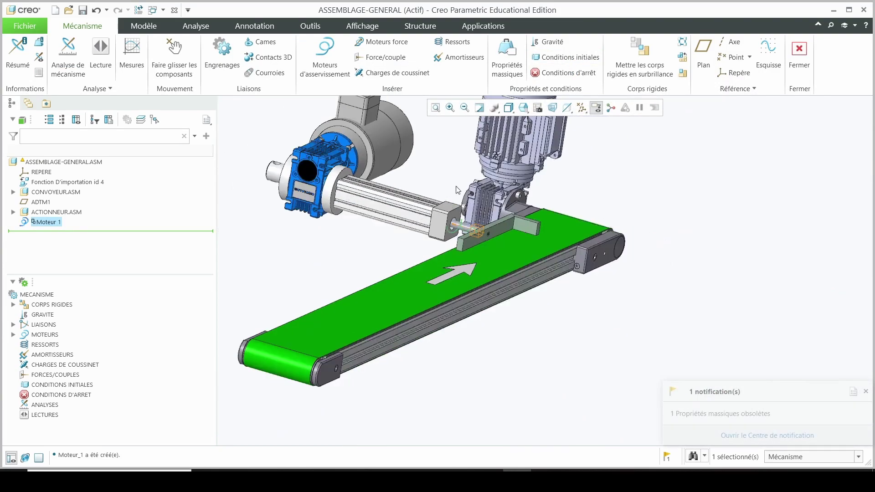
{"action": "left_click", "coordinate": [866, 391]}
{"action": "left_click", "coordinate": [807, 379]}
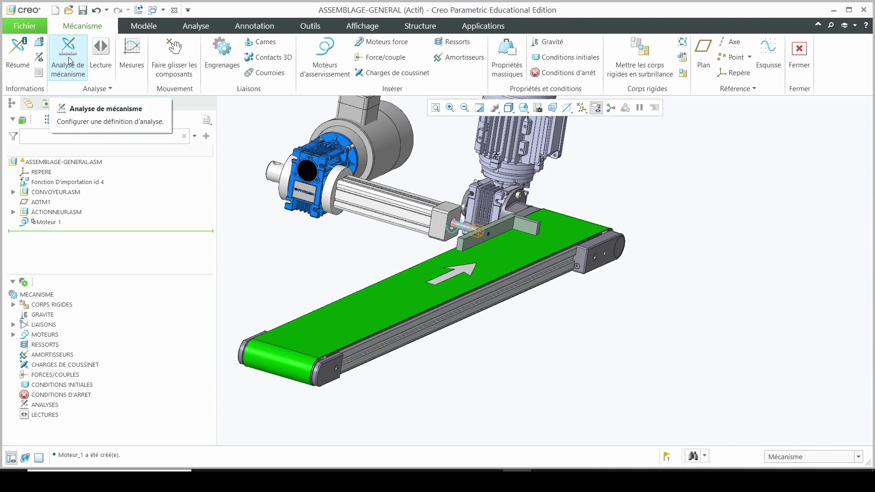
Create a new mechanism analysis of type Cinématique with the position_initiale snapshot as its initial configuration
{"action": "left_click", "coordinate": [44, 405]}
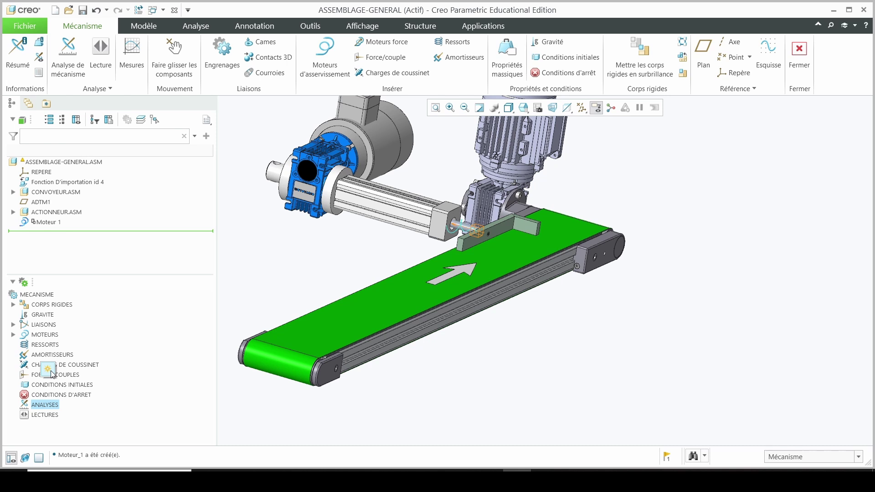
{"action": "left_click", "coordinate": [49, 370]}
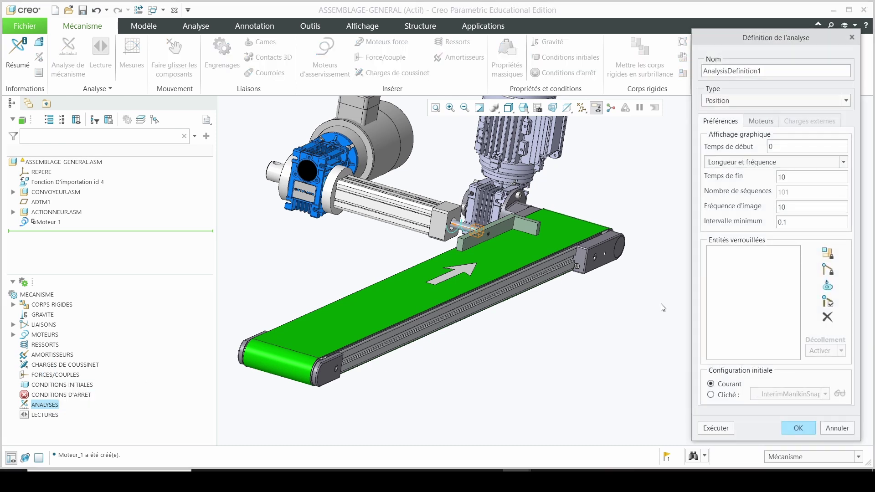
{"action": "left_click", "coordinate": [755, 101]}
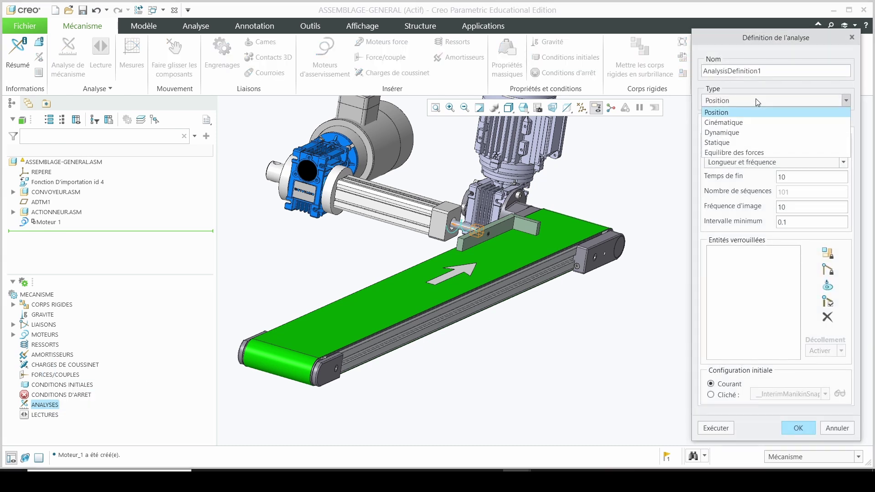
{"action": "left_click", "coordinate": [748, 122]}
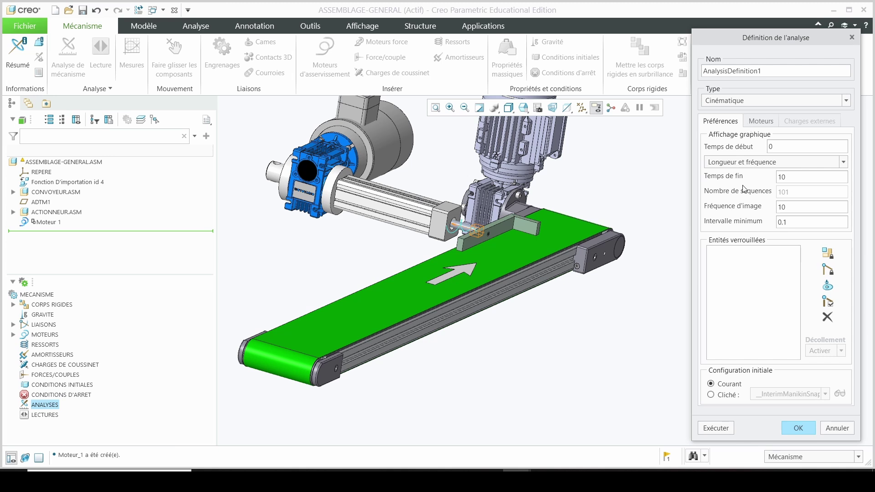
{"action": "left_click", "coordinate": [719, 395]}
{"action": "left_click", "coordinate": [815, 395]}
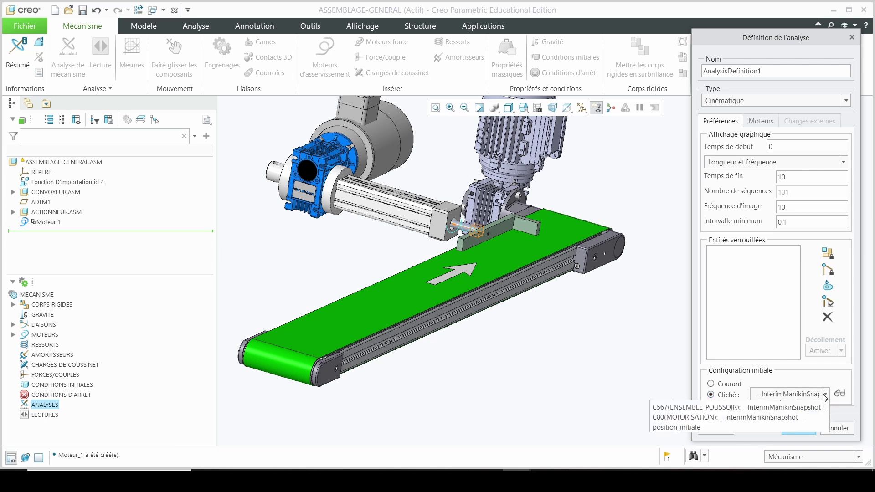
{"action": "left_click", "coordinate": [706, 446]}
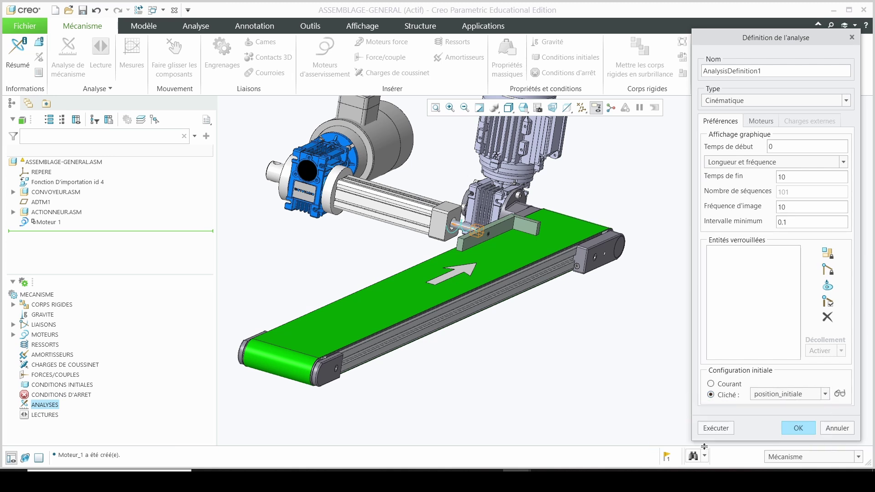
Set the analysis end time to 1, check its list of motors, and accept the definition
{"action": "double_click", "coordinate": [797, 176]}
{"action": "type", "text": "1"}
{"action": "left_click", "coordinate": [768, 123]}
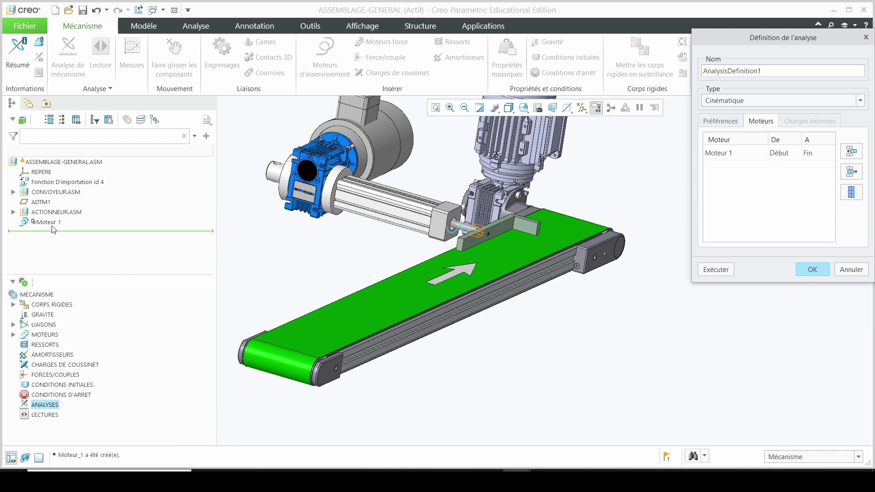
{"action": "left_click", "coordinate": [812, 269]}
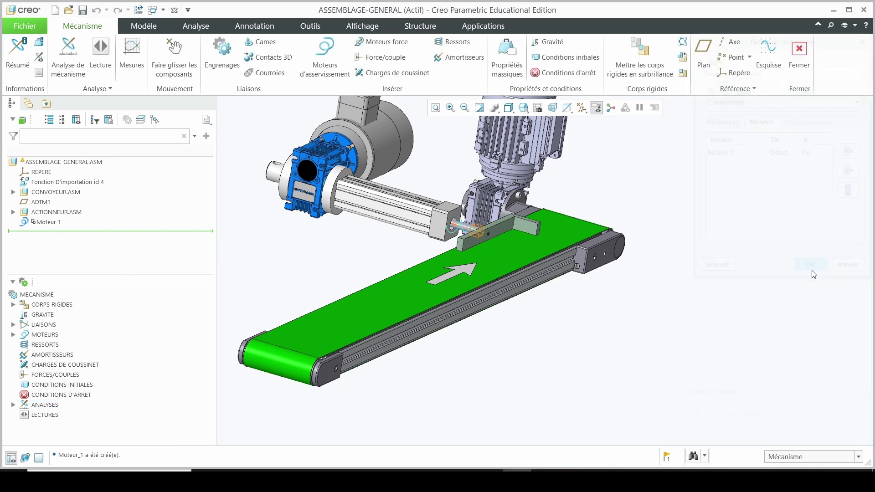
Run the AnalysisDefinition1 kinematic analysis to simulate the pusher's movement
{"action": "left_click", "coordinate": [13, 405]}
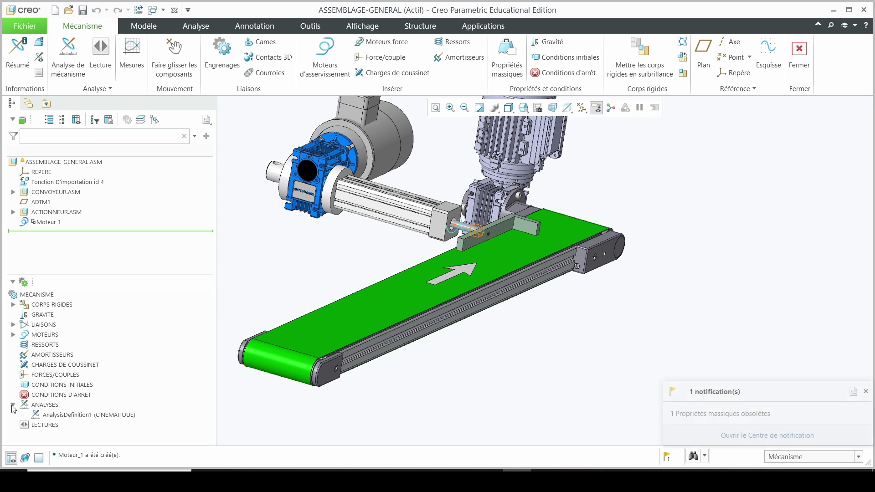
{"action": "left_click", "coordinate": [75, 414]}
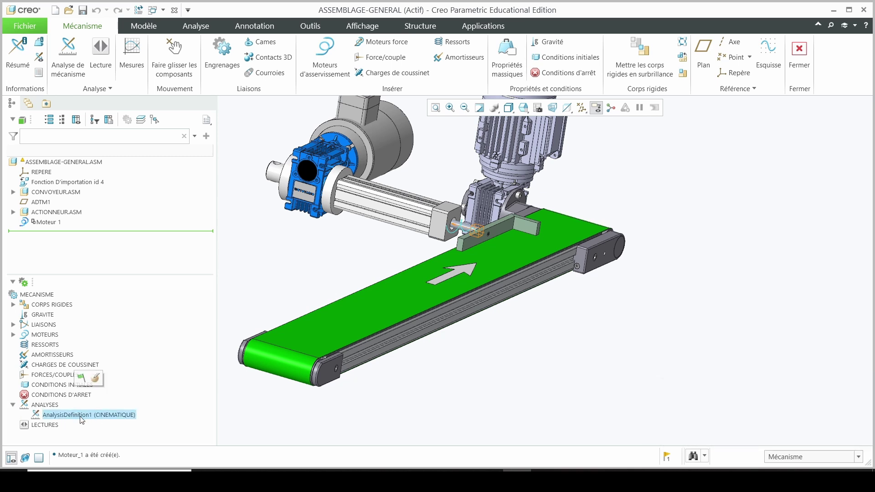
{"action": "left_click", "coordinate": [81, 378]}
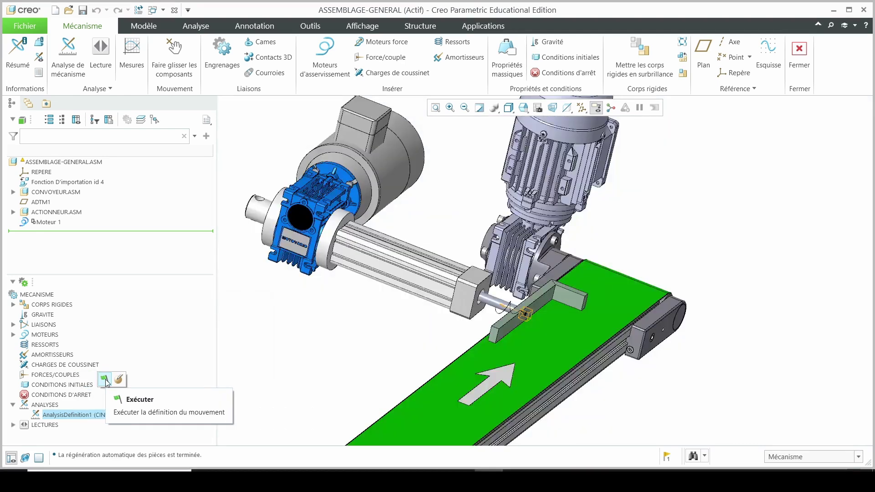
{"action": "left_click", "coordinate": [392, 275]}
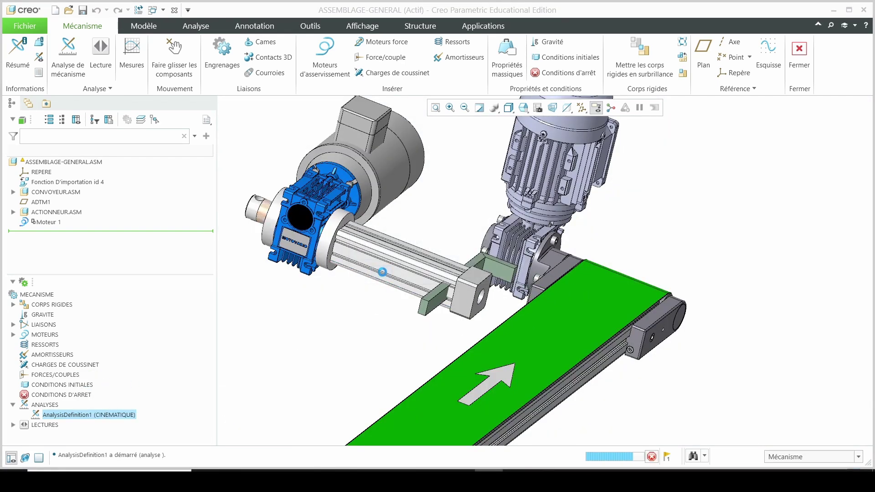
{"action": "middle_click_drag", "start_coordinate": [394, 324], "coordinate": [401, 326]}
Edit the Moteur 1 servo motor, check its profile table, reverse its direction, and accept the definition
{"action": "left_click", "coordinate": [51, 222]}
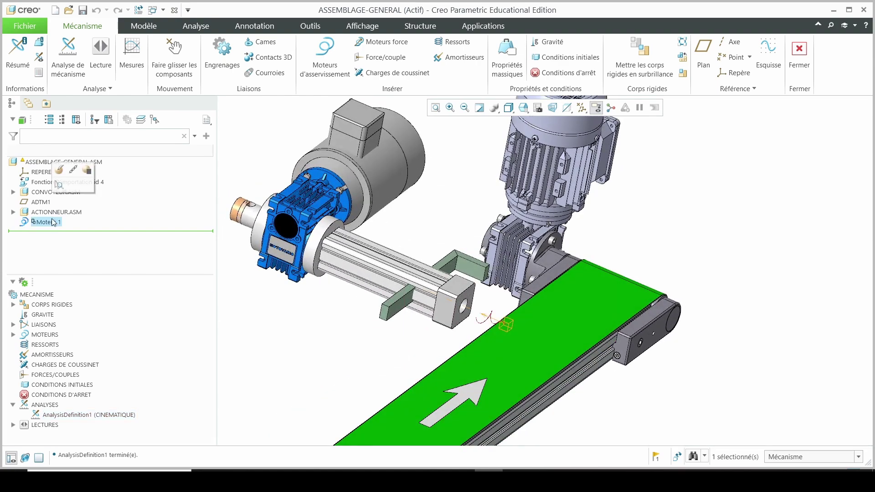
{"action": "left_click", "coordinate": [59, 170]}
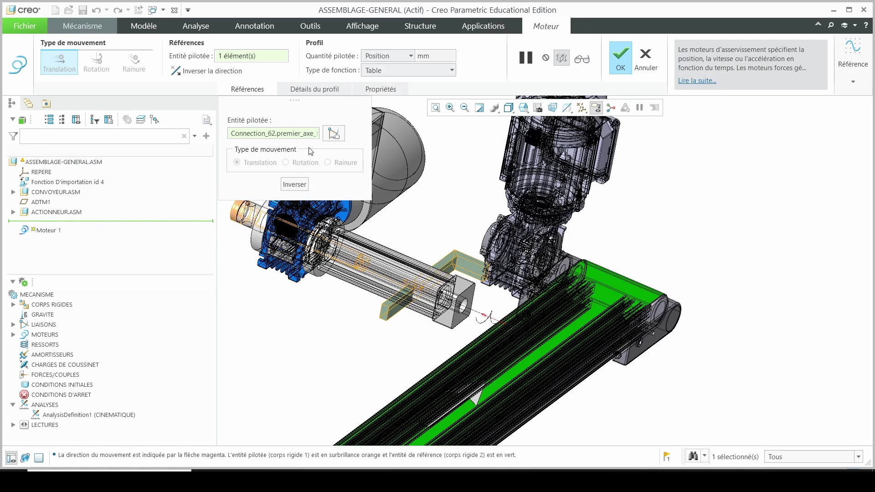
{"action": "left_click", "coordinate": [314, 90]}
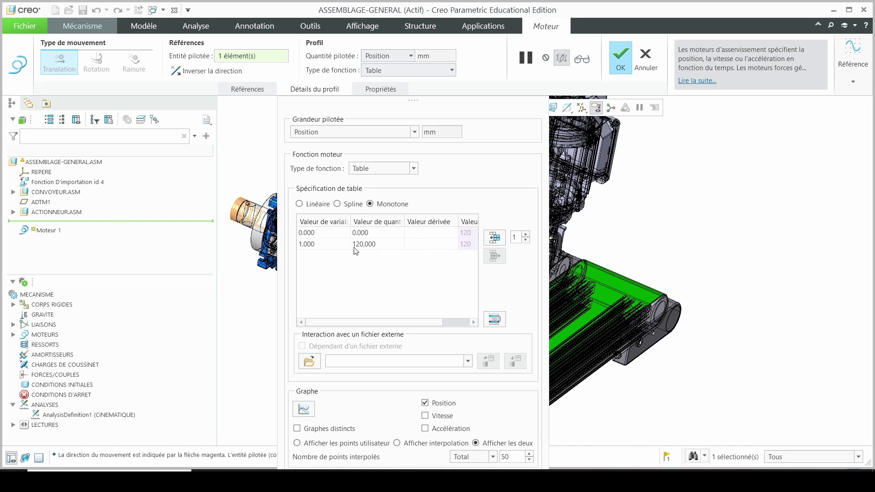
{"action": "left_click", "coordinate": [248, 90]}
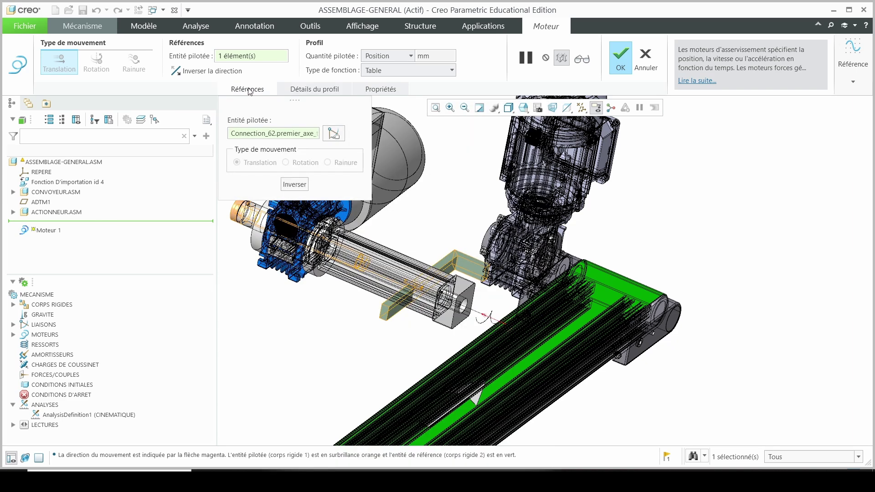
{"action": "left_click", "coordinate": [300, 187]}
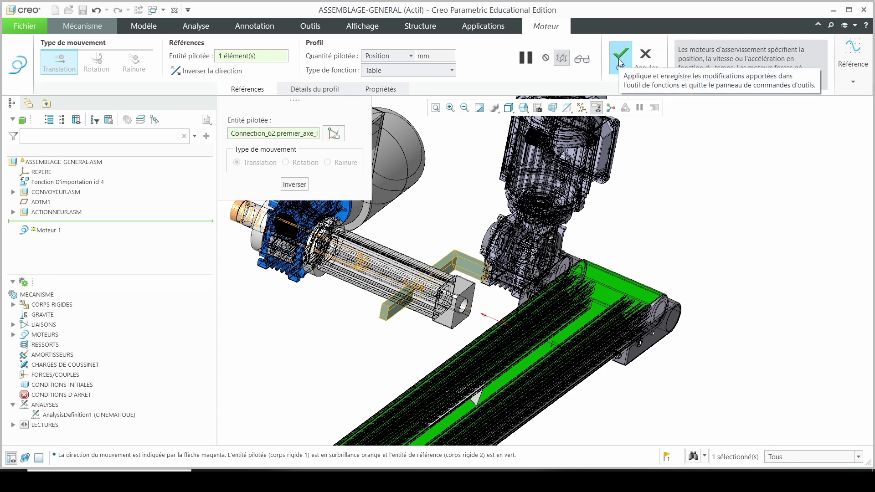
{"action": "left_click", "coordinate": [619, 58]}
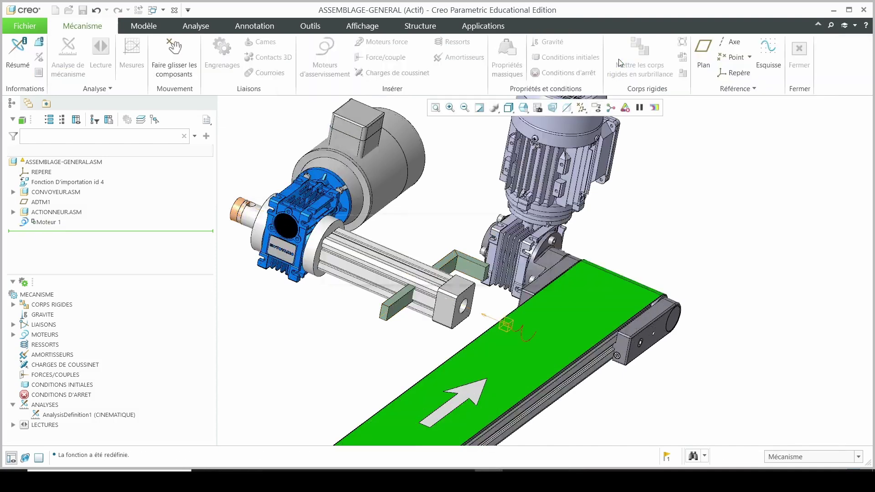
Rerun the AnalysisDefinition1 kinematic analysis and overwrite the result already in session
{"action": "scroll", "coordinate": [105, 410], "scroll_direction": "down", "scroll_amount": 1}
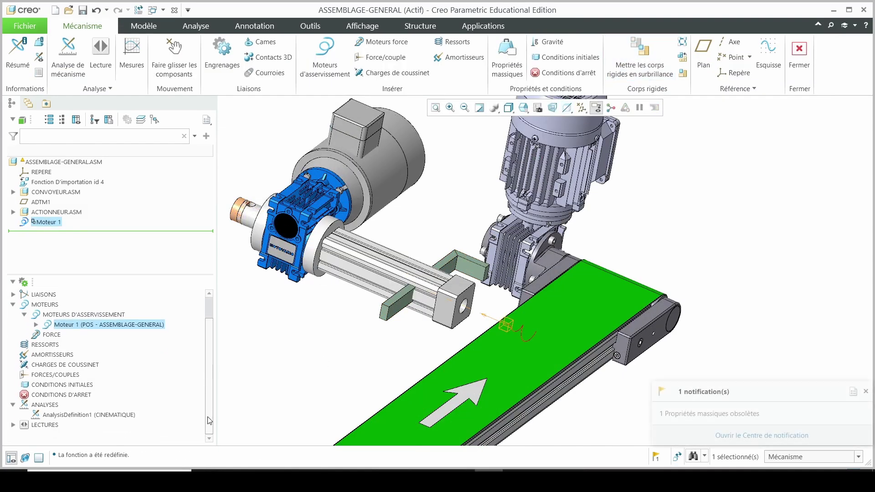
{"action": "double_click", "coordinate": [79, 428]}
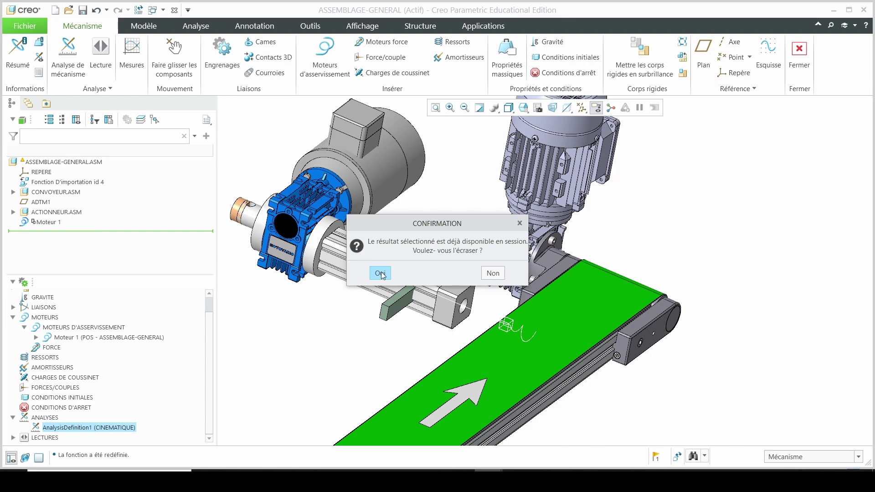
{"action": "left_click", "coordinate": [381, 274]}
Measure the distance between the pusher plate's outer face and the conveyor's side face on the actuator side, and close the measurement
{"action": "middle_click_drag", "start_coordinate": [458, 274], "coordinate": [541, 268]}
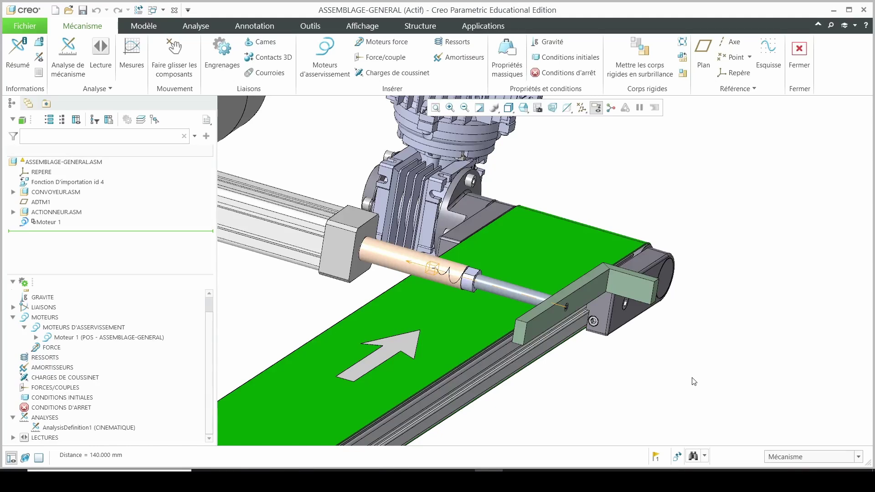
{"action": "left_click", "coordinate": [197, 27]}
{"action": "left_click", "coordinate": [277, 72]}
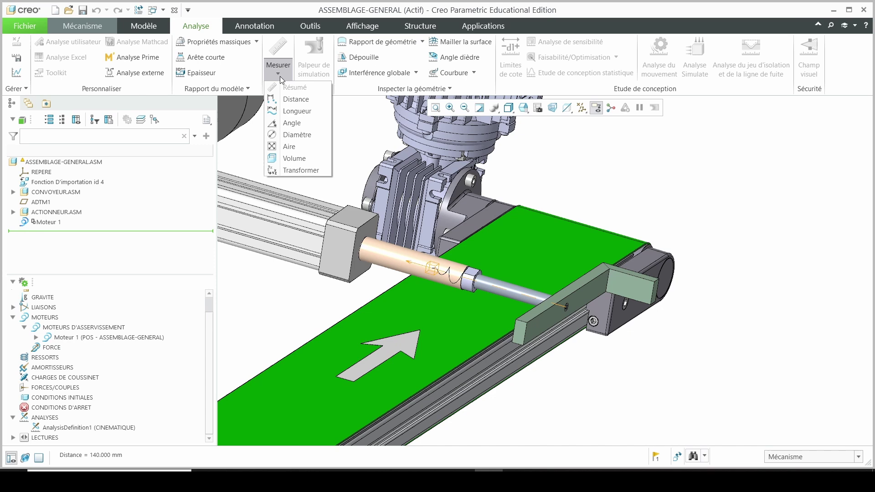
{"action": "left_click", "coordinate": [301, 99]}
{"action": "left_click", "coordinate": [542, 326]}
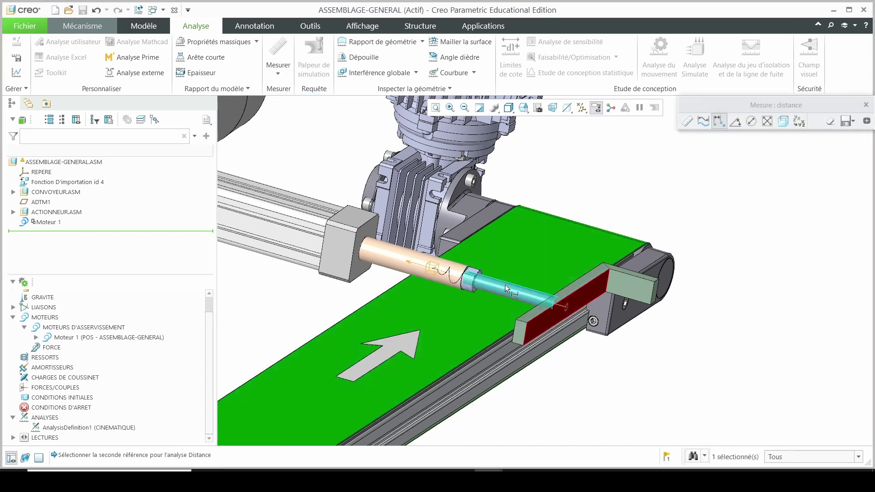
{"action": "middle_click_drag", "start_coordinate": [505, 284], "coordinate": [451, 298]}
{"action": "left_click", "coordinate": [420, 306]}
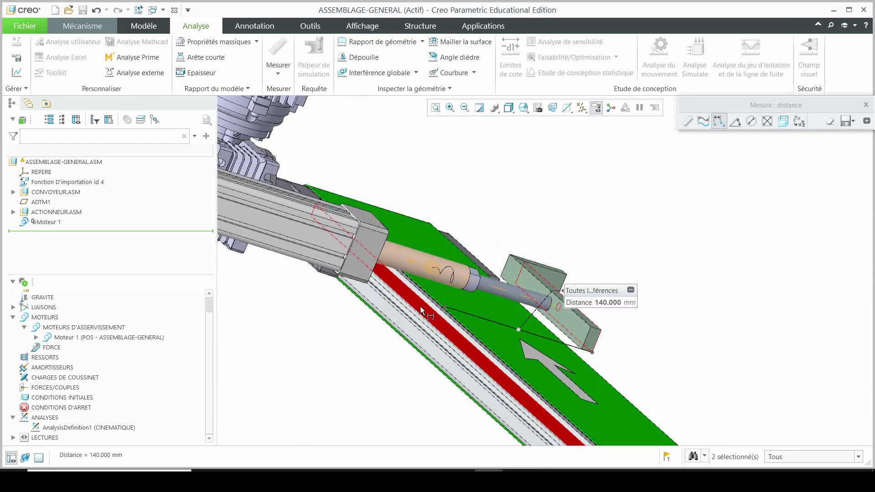
{"action": "middle_click_drag", "start_coordinate": [810, 312], "coordinate": [605, 308]}
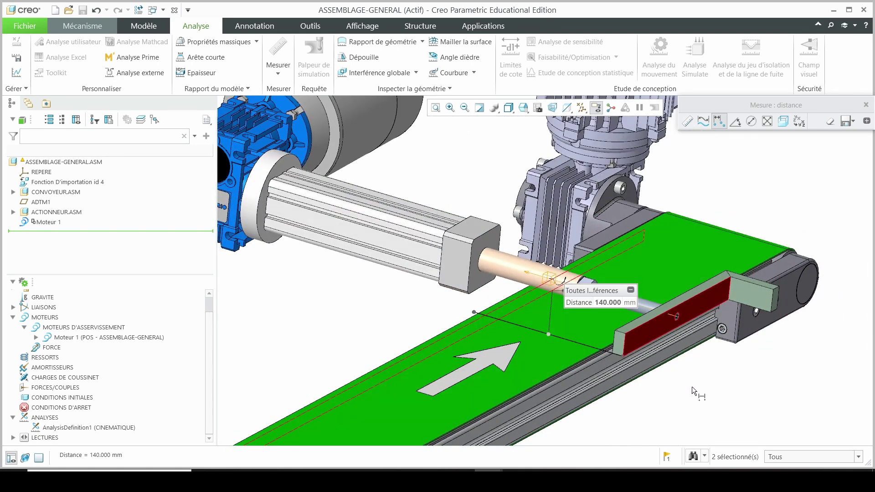
{"action": "left_click", "coordinate": [866, 105]}
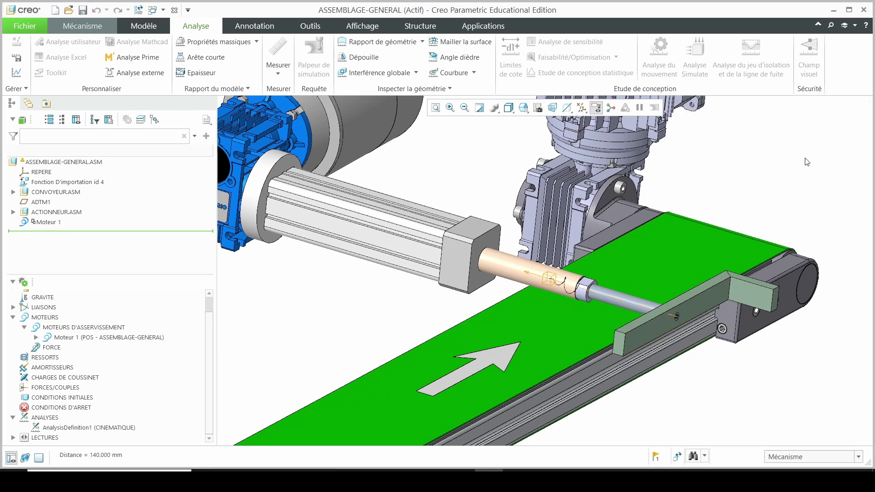
Open the AnalysisDefinition1 result set in mechanism playback and bring up its animation controls
{"action": "scroll", "coordinate": [688, 231], "scroll_direction": "down", "scroll_amount": 3}
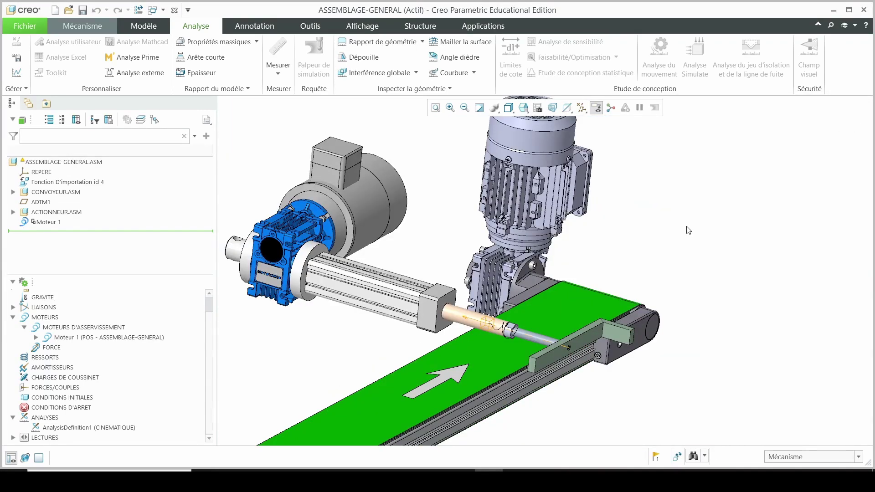
{"action": "left_click", "coordinate": [83, 28]}
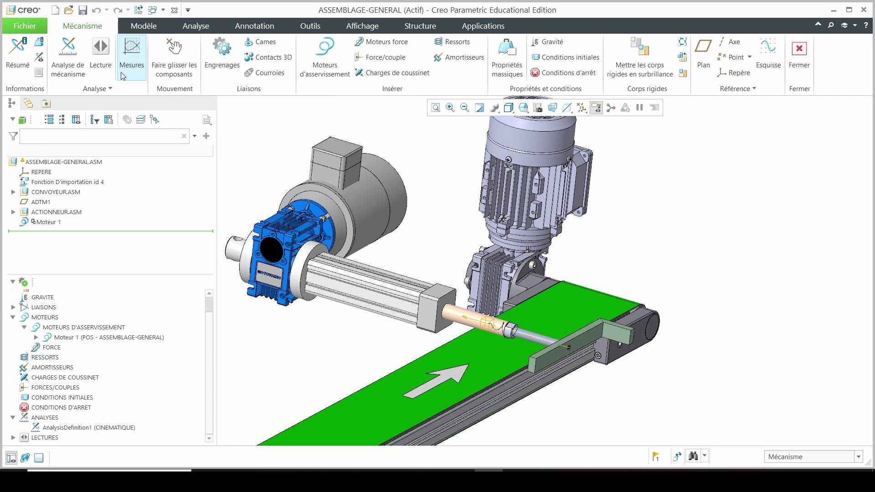
{"action": "left_click", "coordinate": [106, 74]}
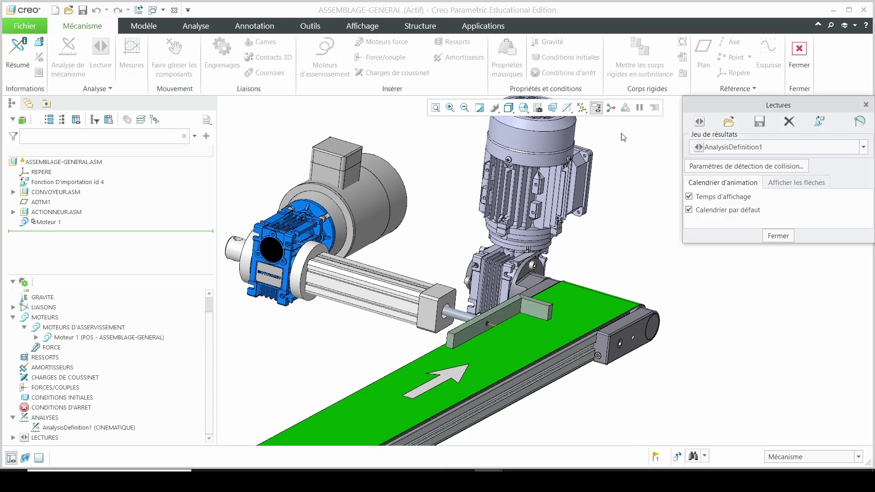
{"action": "left_click", "coordinate": [699, 122]}
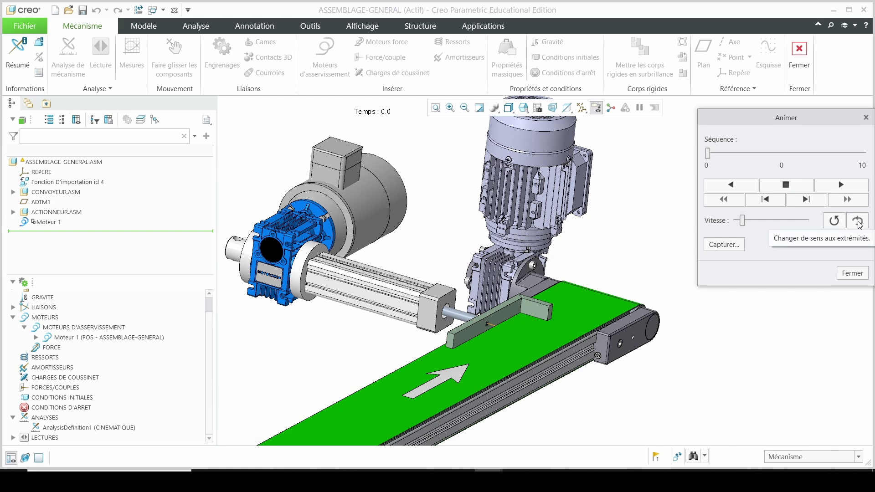
Make the animation reverse direction at its ends, increase the playback speed, and play it
{"action": "left_click", "coordinate": [857, 223]}
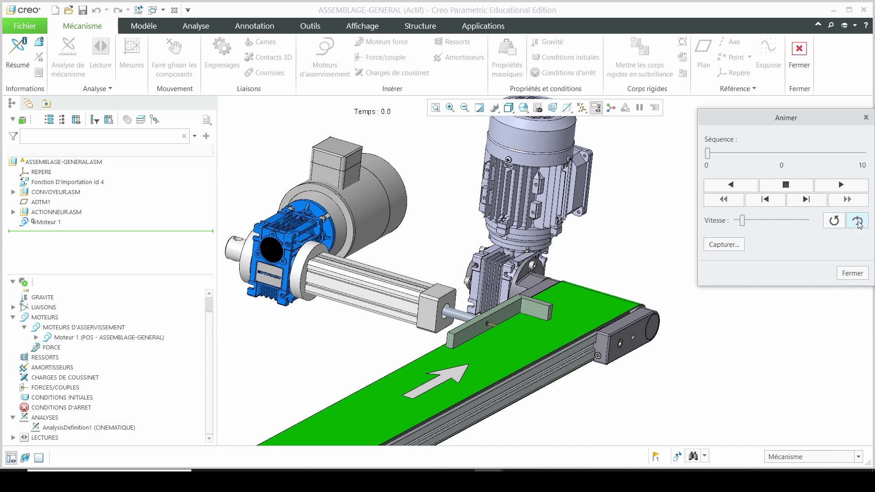
{"action": "mouse_move", "coordinate": [742, 224]}
{"action": "left_mouse_down"}
{"action": "mouse_move", "coordinate": [792, 222]}
{"action": "mouse_move", "coordinate": [758, 222]}
{"action": "left_mouse_up"}
{"action": "left_click", "coordinate": [838, 187]}
Open the video capture settings for the animation
{"action": "left_click", "coordinate": [723, 246]}
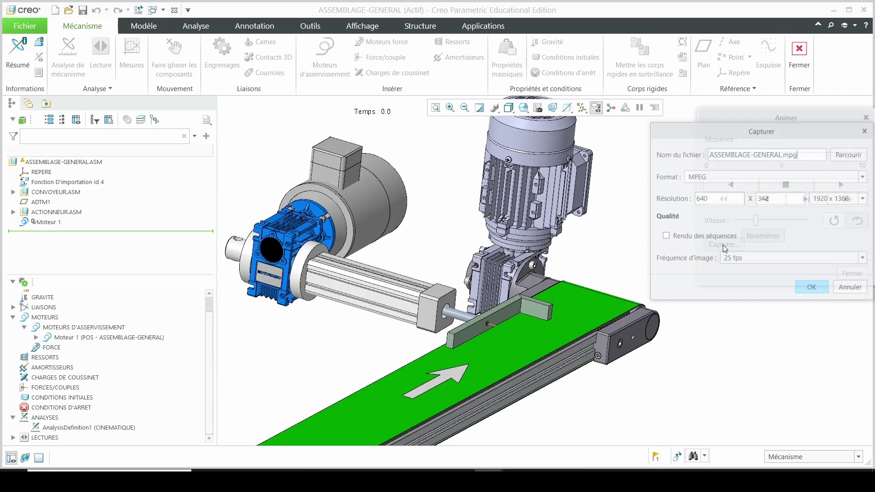